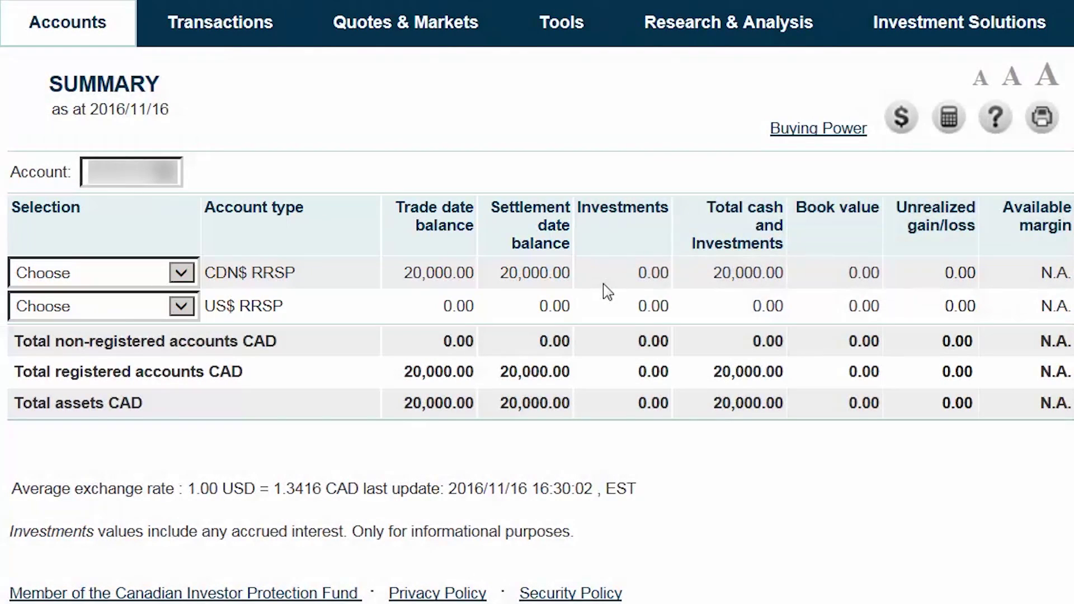
Open a new stock buy order and request a quote for symbol VCN on the Canadian market.
{"action": "left_click", "coordinate": [261, 38]}
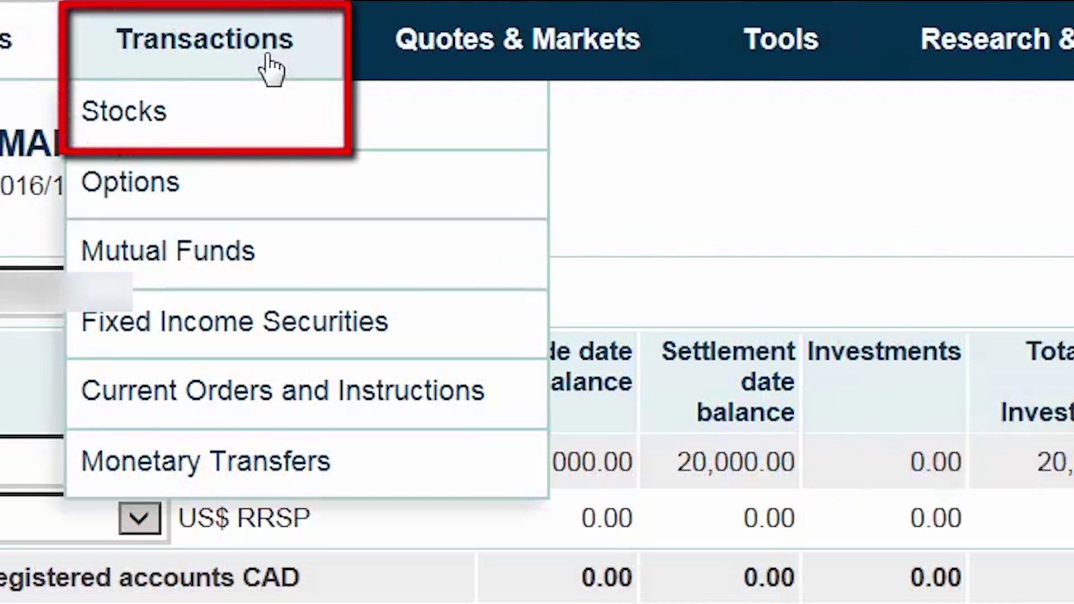
{"action": "left_click", "coordinate": [206, 117]}
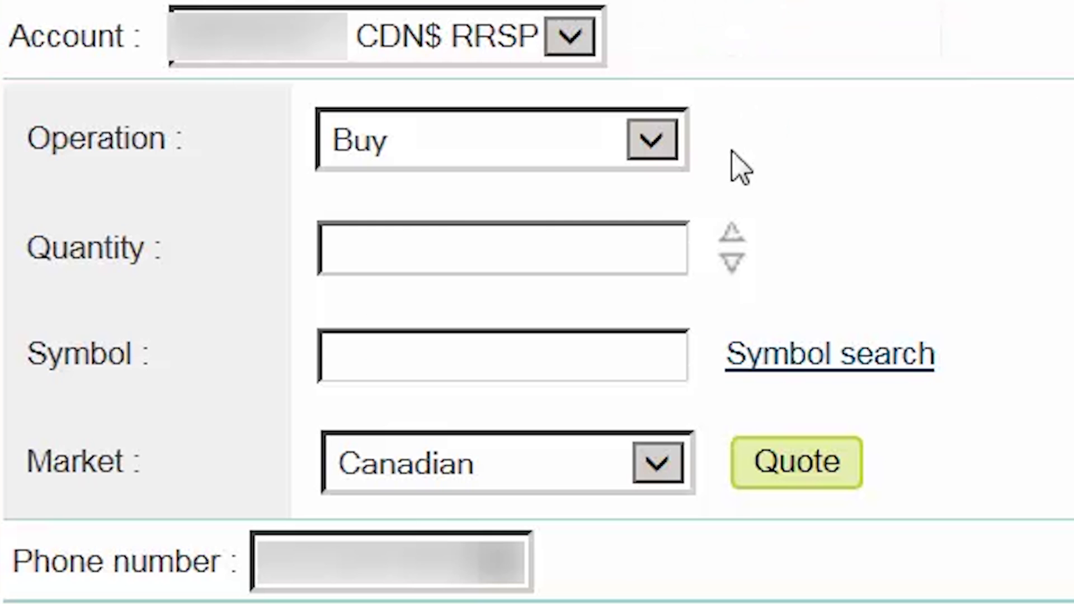
{"action": "left_click", "coordinate": [595, 243]}
{"action": "left_click", "coordinate": [601, 358]}
{"action": "type", "text": "VCN"}
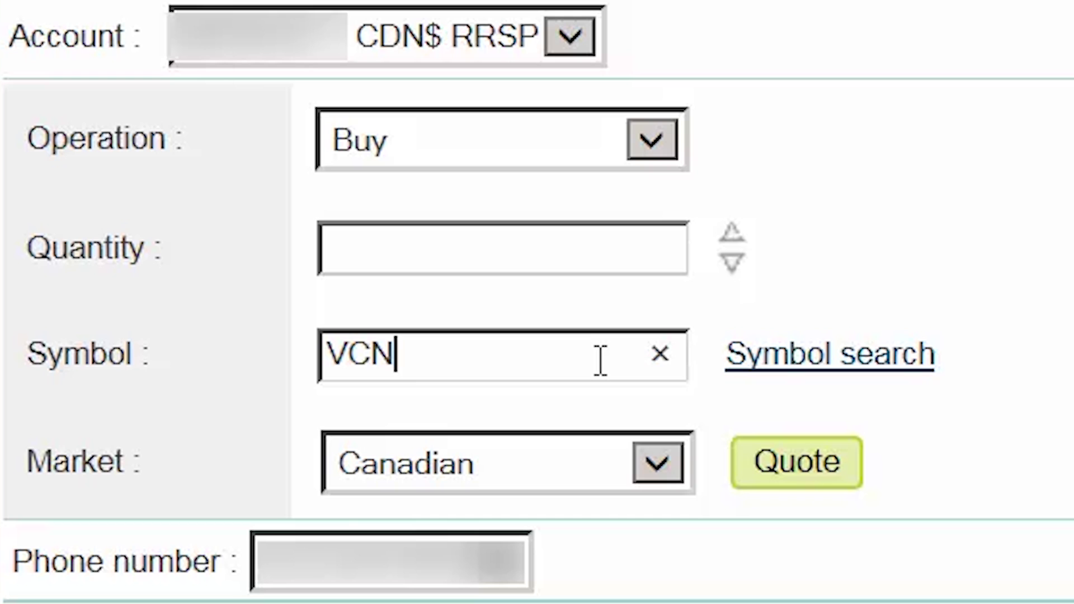
{"action": "key", "text": "Tab"}
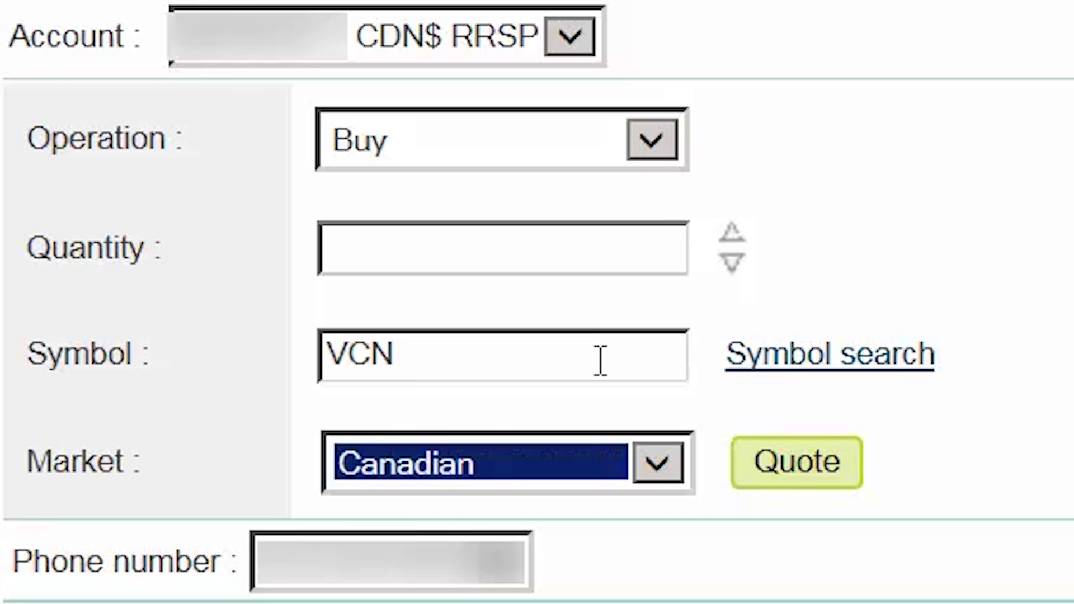
{"action": "left_click", "coordinate": [806, 470]}
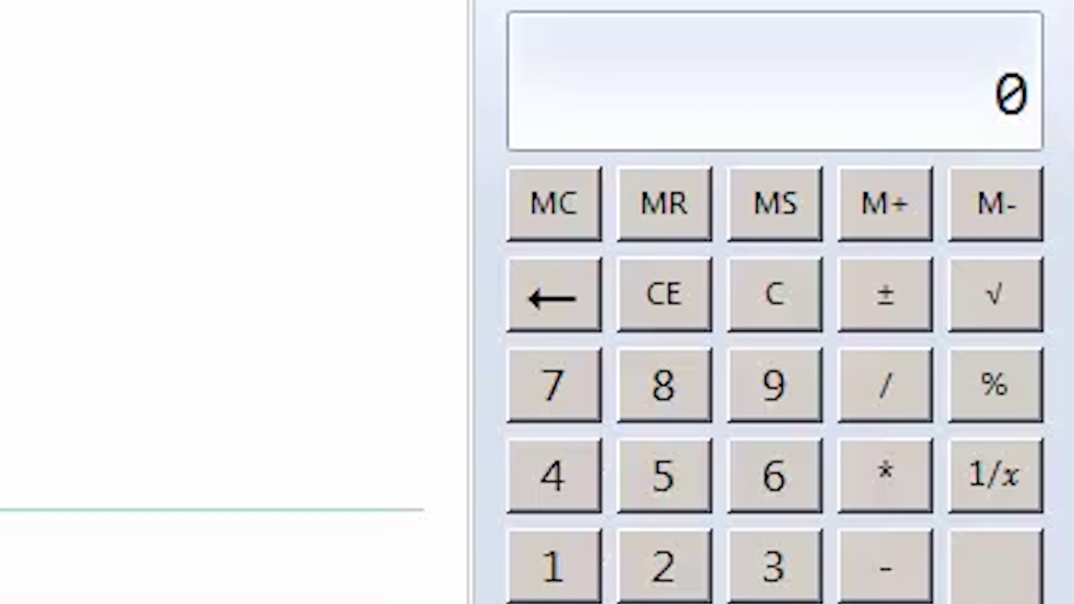
In the calculator, work out the VCN share quantity as 20000 times 0.2, divided by the 30.07 ask price.
{"action": "type", "text": "20000"}
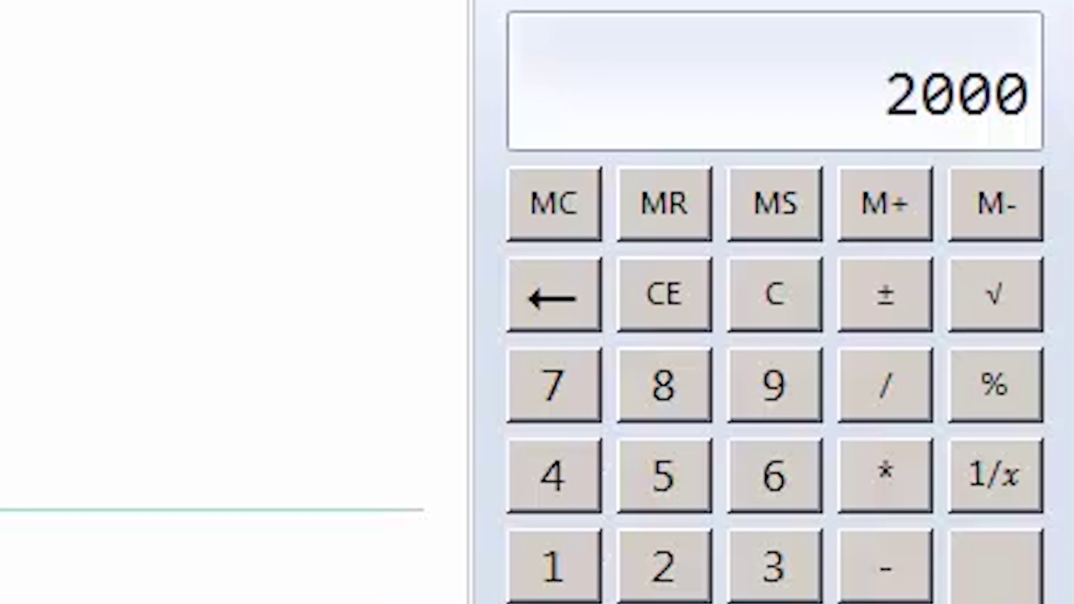
{"action": "key", "text": "asterisk"}
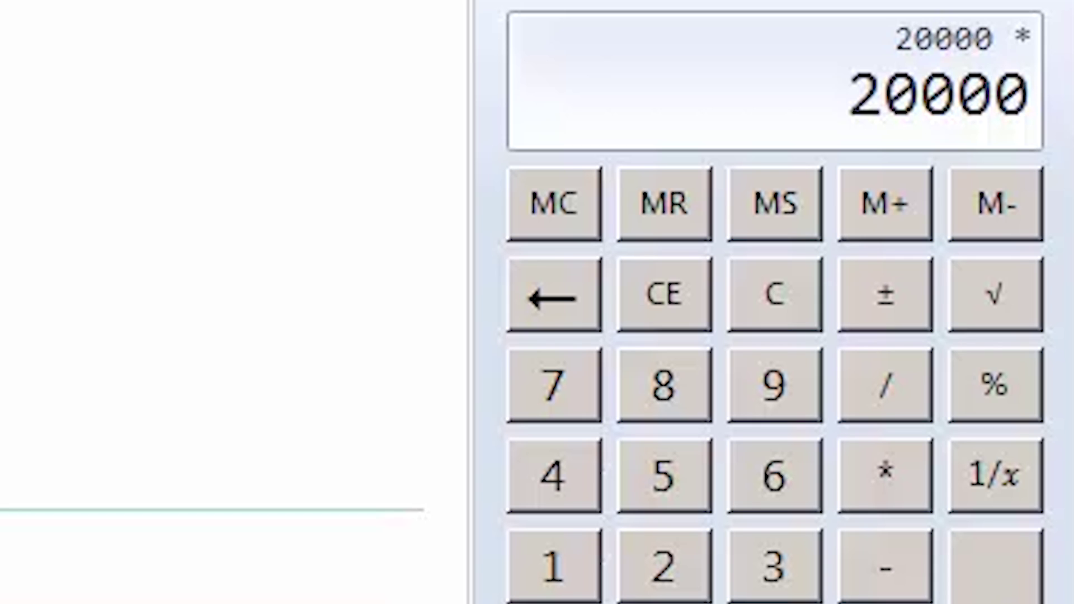
{"action": "type", "text": ".2"}
{"action": "key", "text": "Return"}
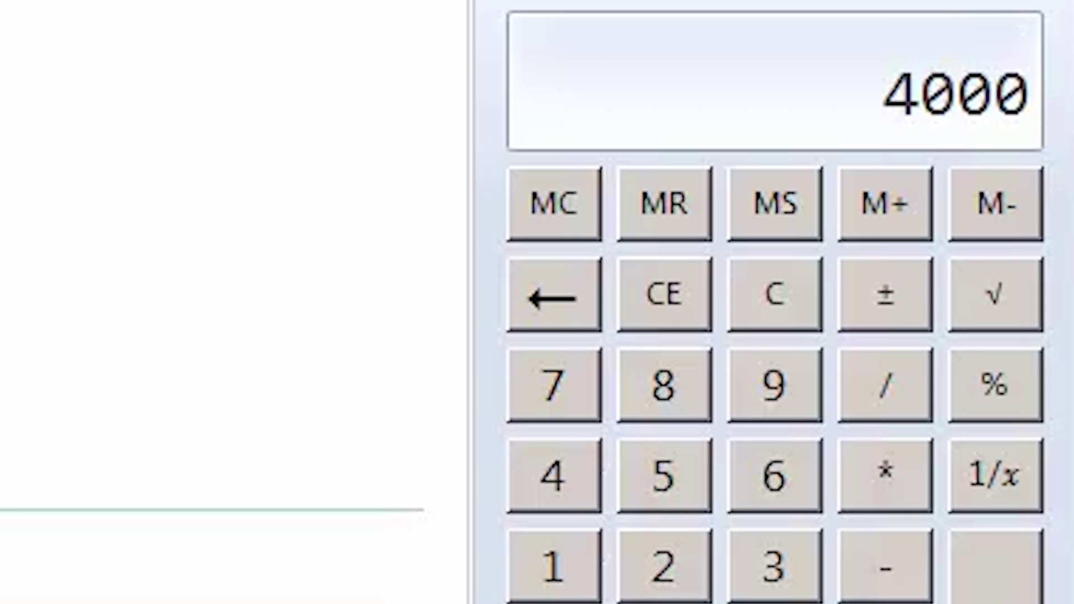
{"action": "key", "text": "slash"}
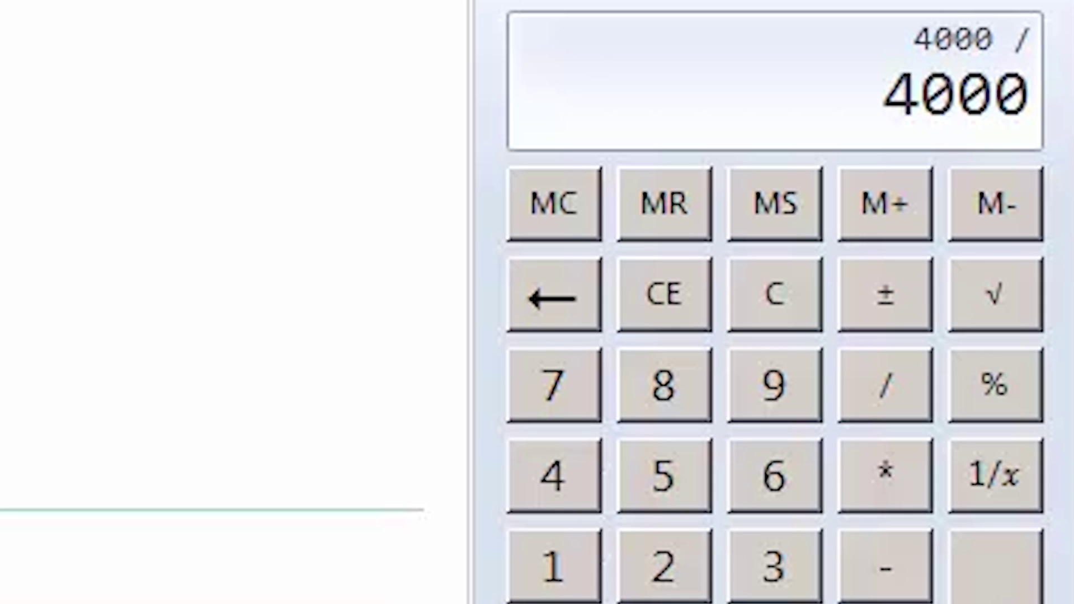
{"action": "type", "text": "30.07"}
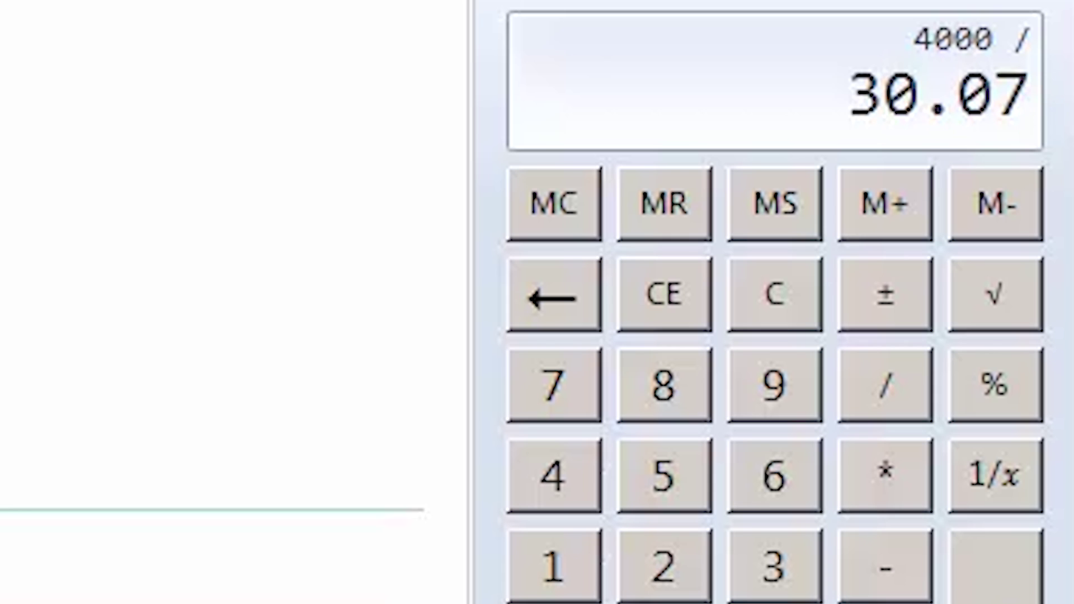
{"action": "key", "text": "Return"}
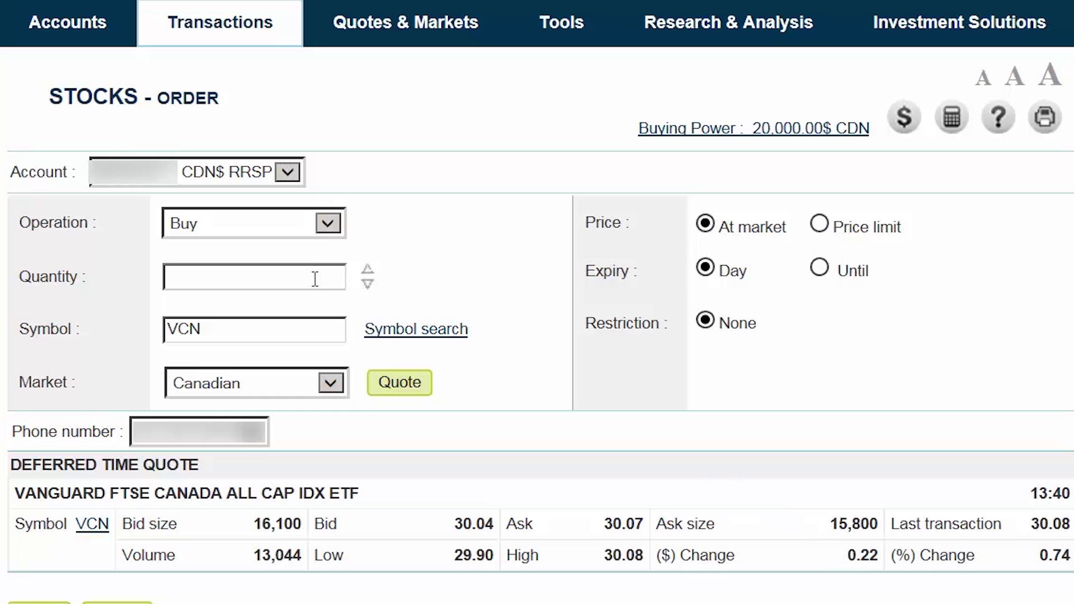
Submit the VCN buy order for 133 shares with a price limit of 30.09 and accept the warning.
{"action": "type", "text": "133"}
{"action": "key", "text": "Tab"}
{"action": "left_click", "coordinate": [820, 225]}
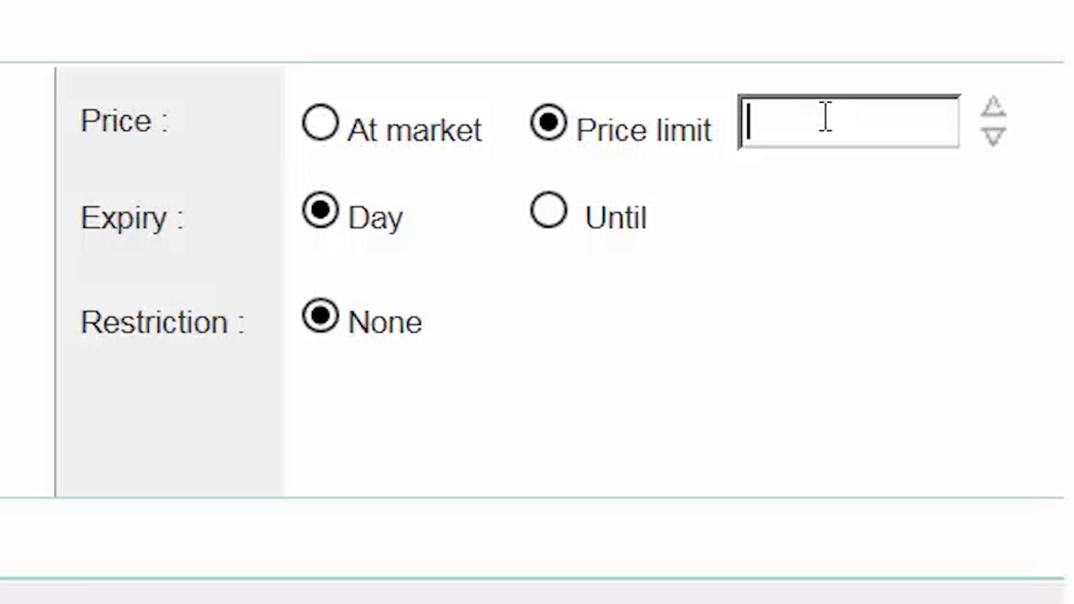
{"action": "type", "text": "30.09"}
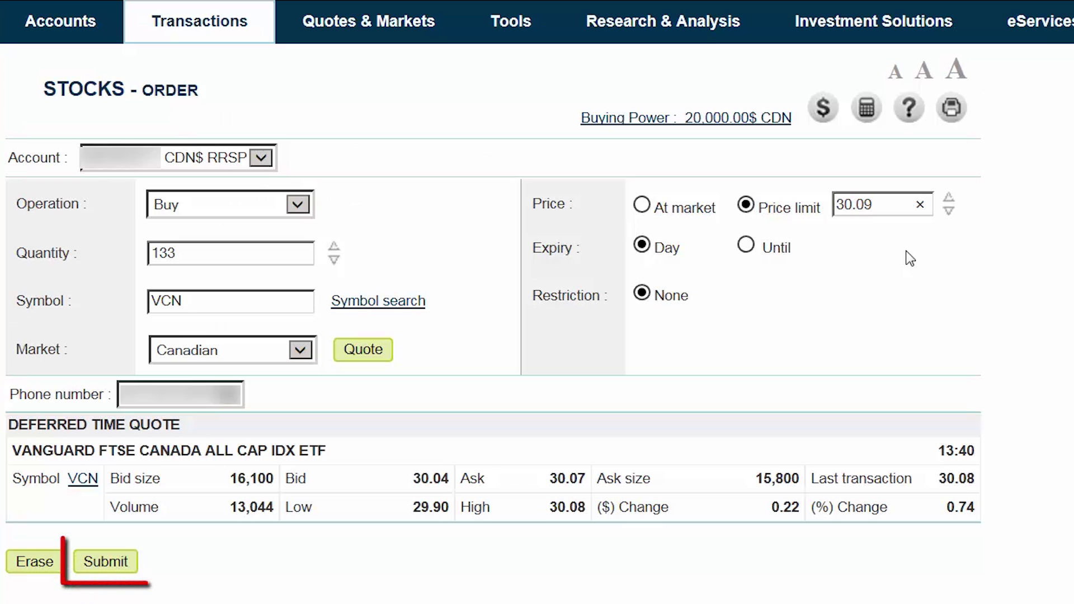
{"action": "left_click", "coordinate": [107, 567]}
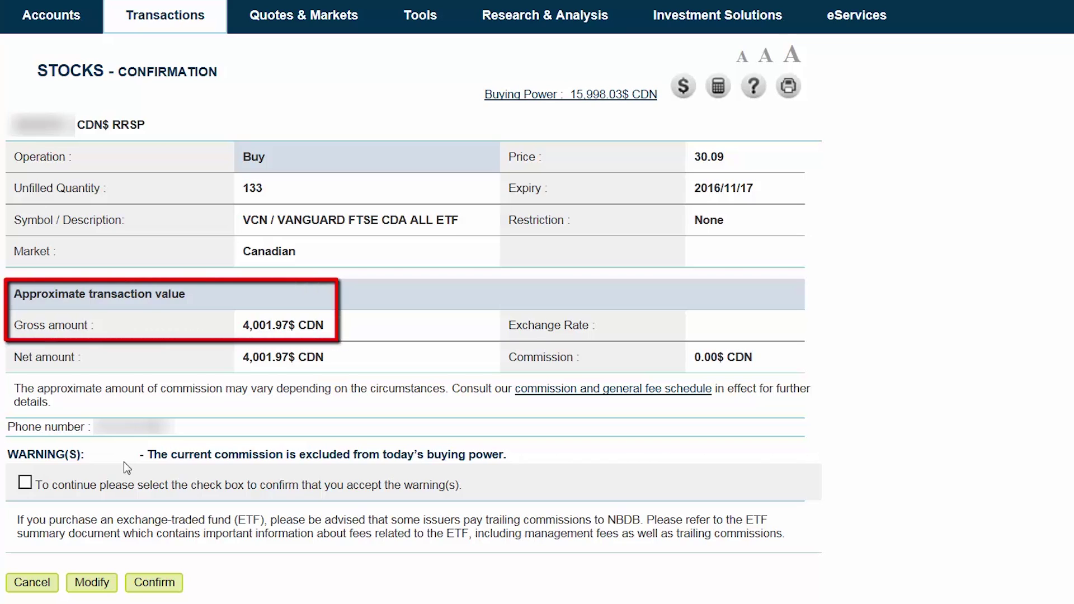
{"action": "left_click", "coordinate": [26, 482]}
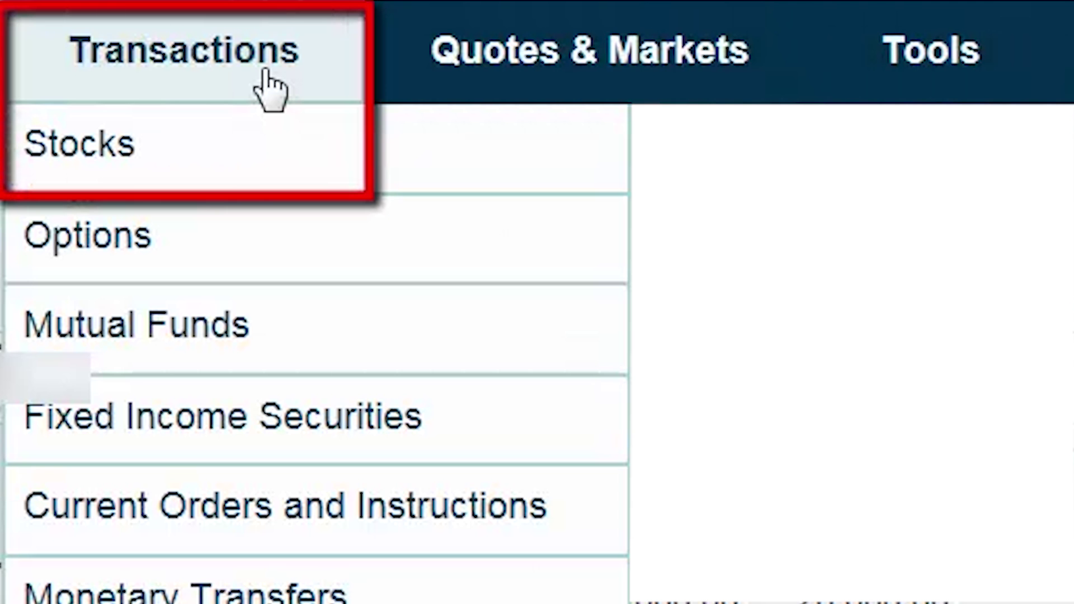
Open another stock buy order and request a quote for symbol VUN.
{"action": "left_click", "coordinate": [187, 149]}
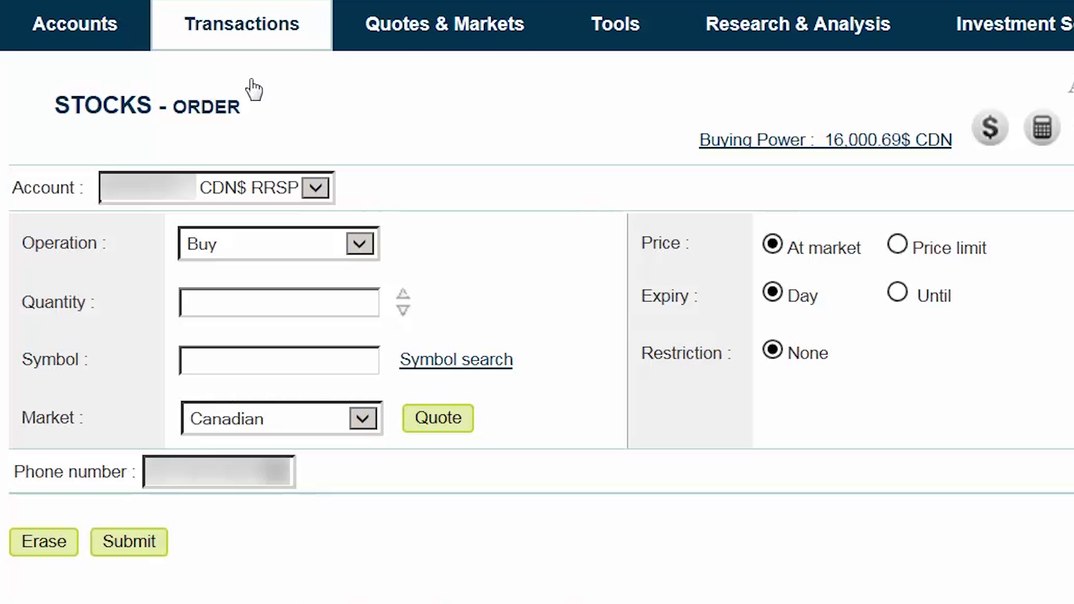
{"action": "left_click", "coordinate": [309, 365]}
{"action": "type", "text": "VUN"}
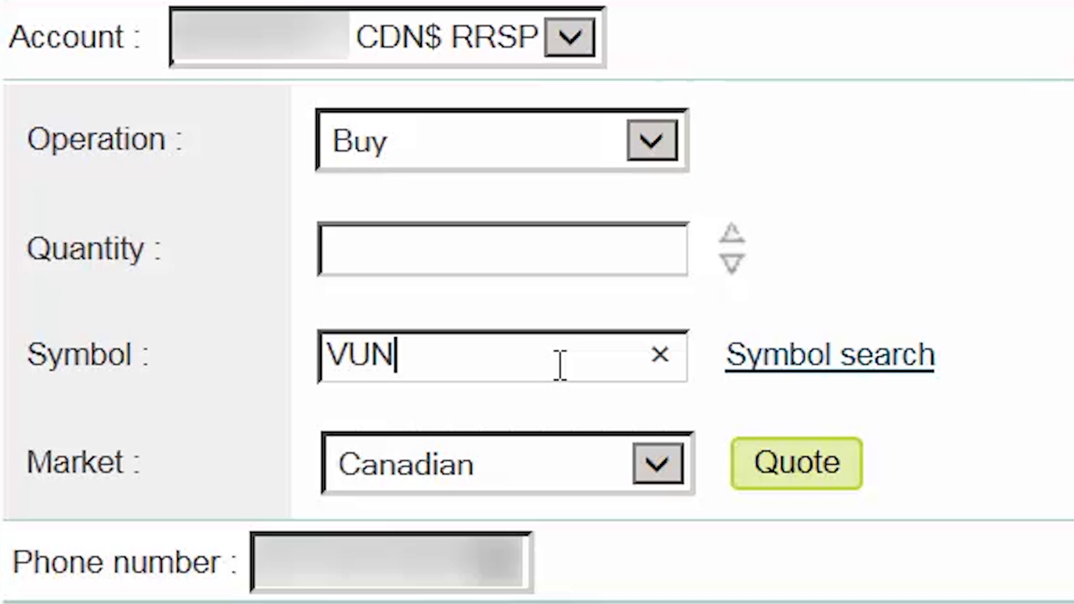
{"action": "left_click", "coordinate": [823, 476]}
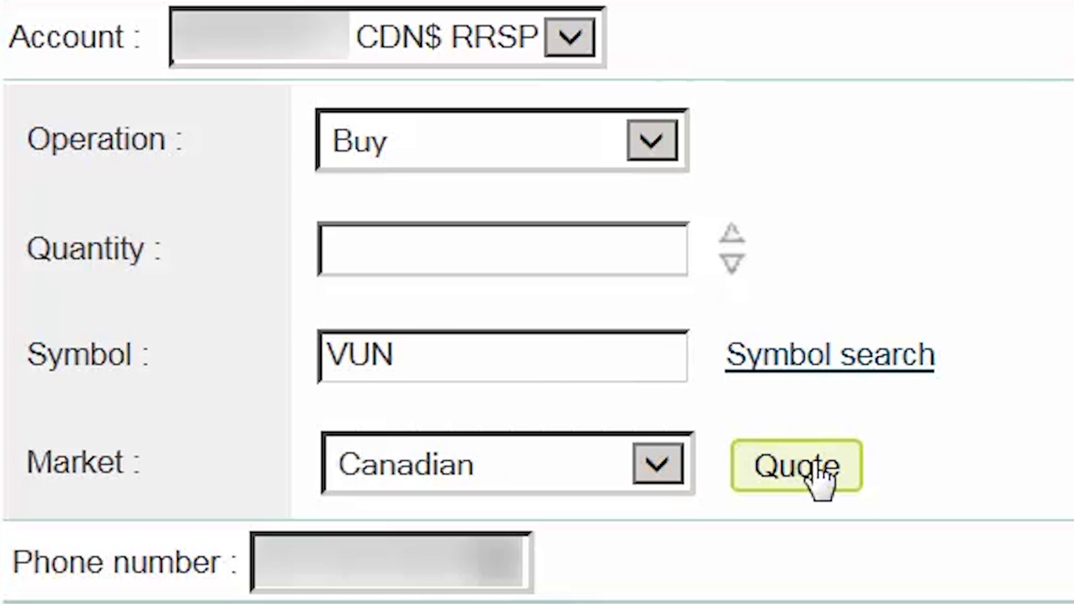
In the calculator, work out the VUN share quantity as 20000 times 0.2, divided by the 41.42 ask price.
{"action": "type", "text": "2000"}
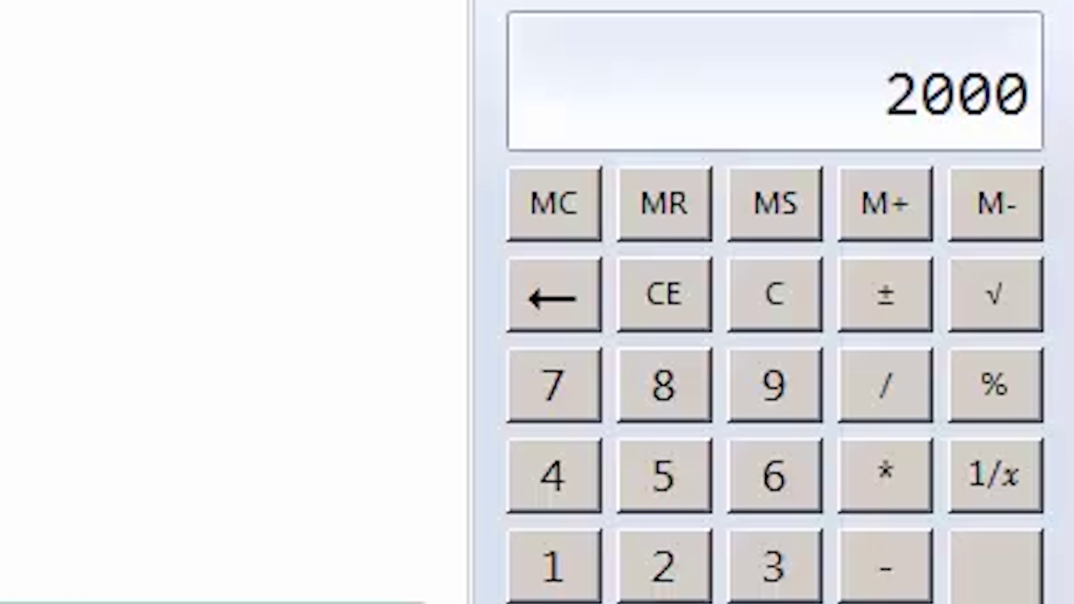
{"action": "type", "text": "0 * 0.2"}
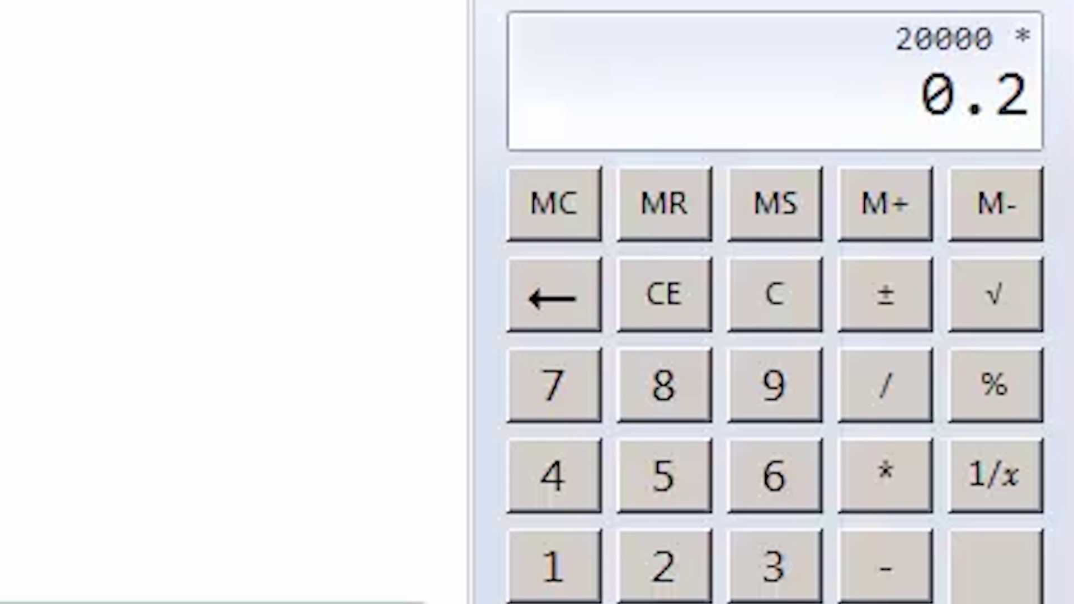
{"action": "key", "text": "Return"}
{"action": "type", "text": "/41"}
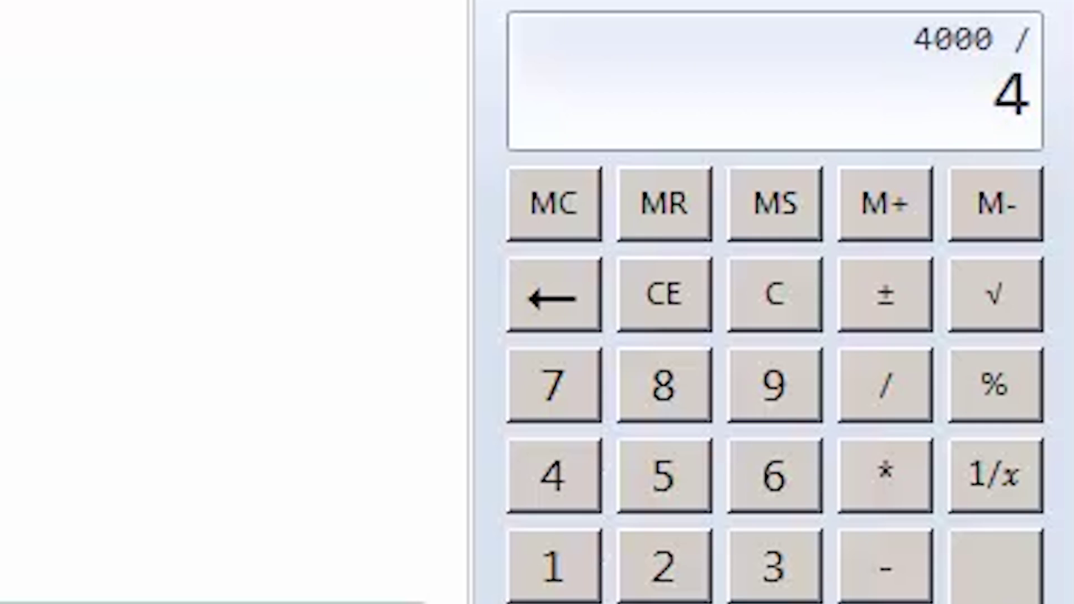
{"action": "type", "text": ".42"}
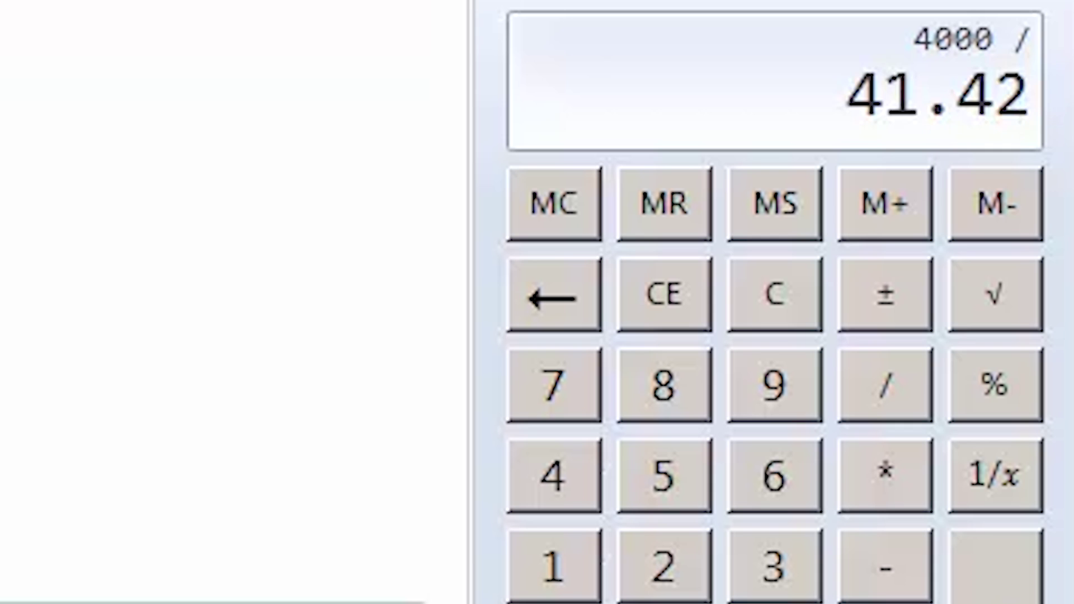
{"action": "key", "text": "Return"}
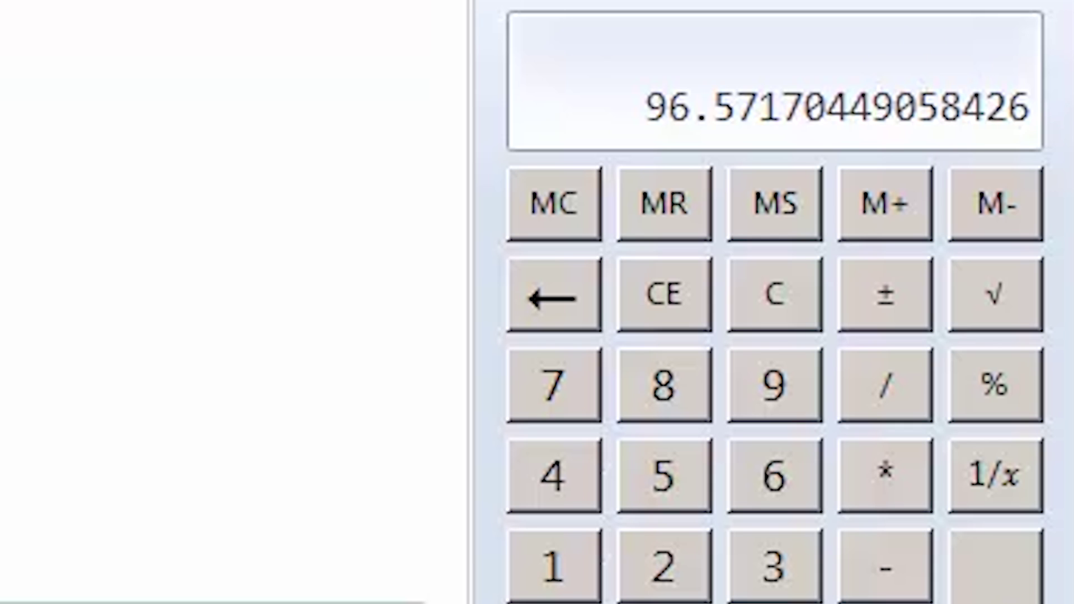
Set the VUN order's quantity to 96 shares and its price limit to 41.44.
{"action": "left_click", "coordinate": [297, 307]}
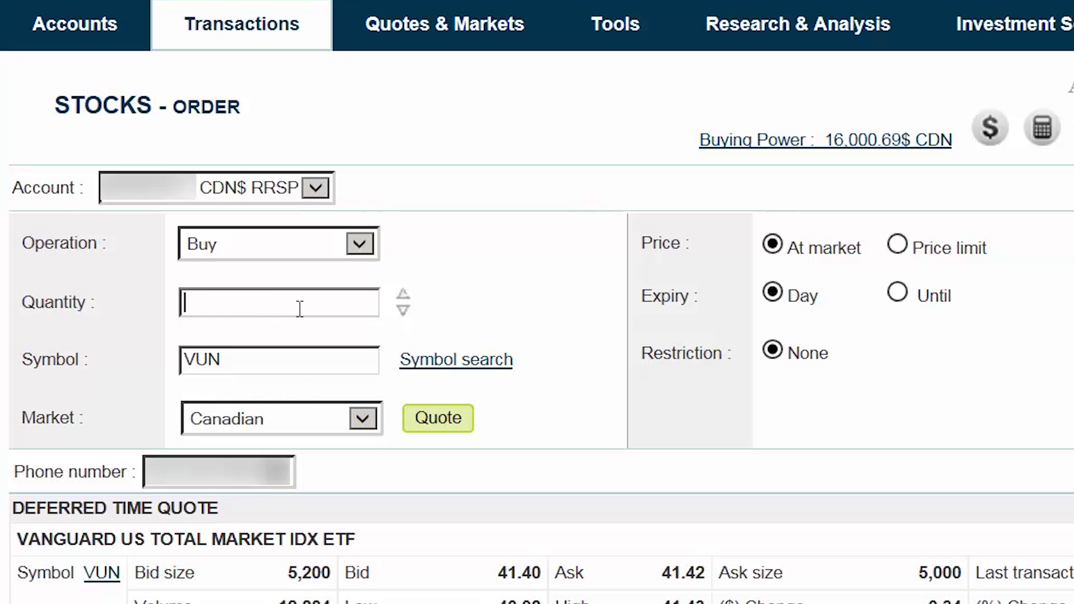
{"action": "type", "text": "96"}
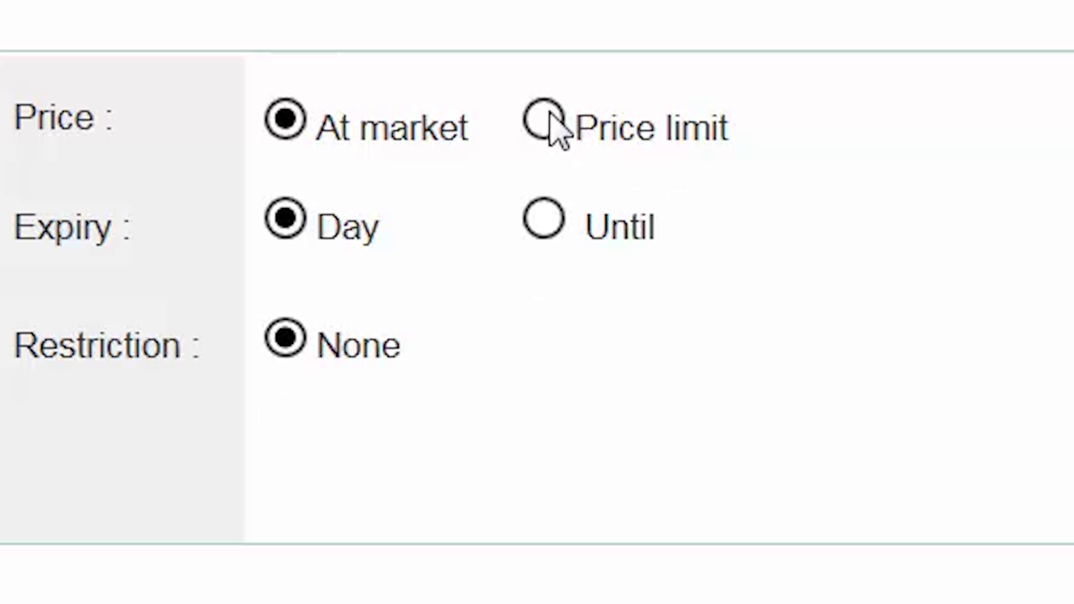
{"action": "left_click", "coordinate": [902, 247]}
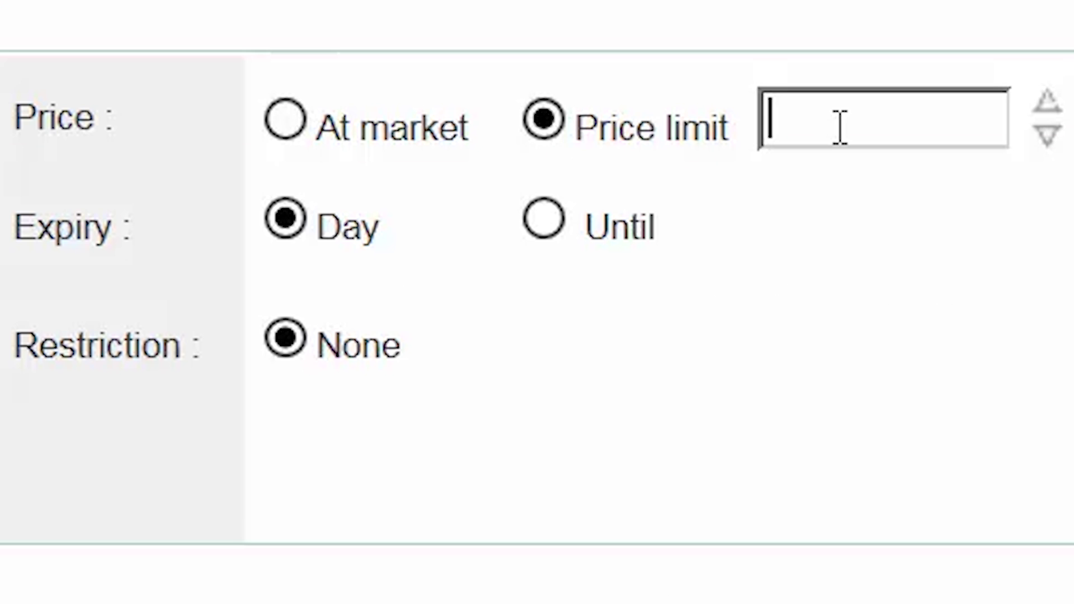
{"action": "type", "text": "41.44"}
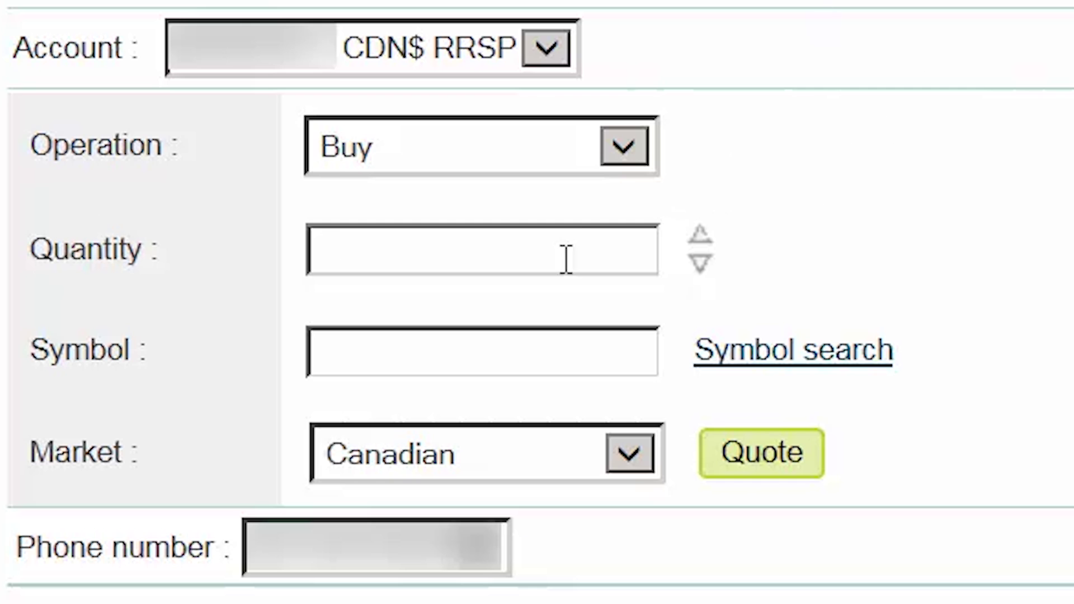
Enter XEF as the symbol of the new buy order and request its quote.
{"action": "left_click", "coordinate": [243, 310]}
{"action": "type", "text": "XEF"}
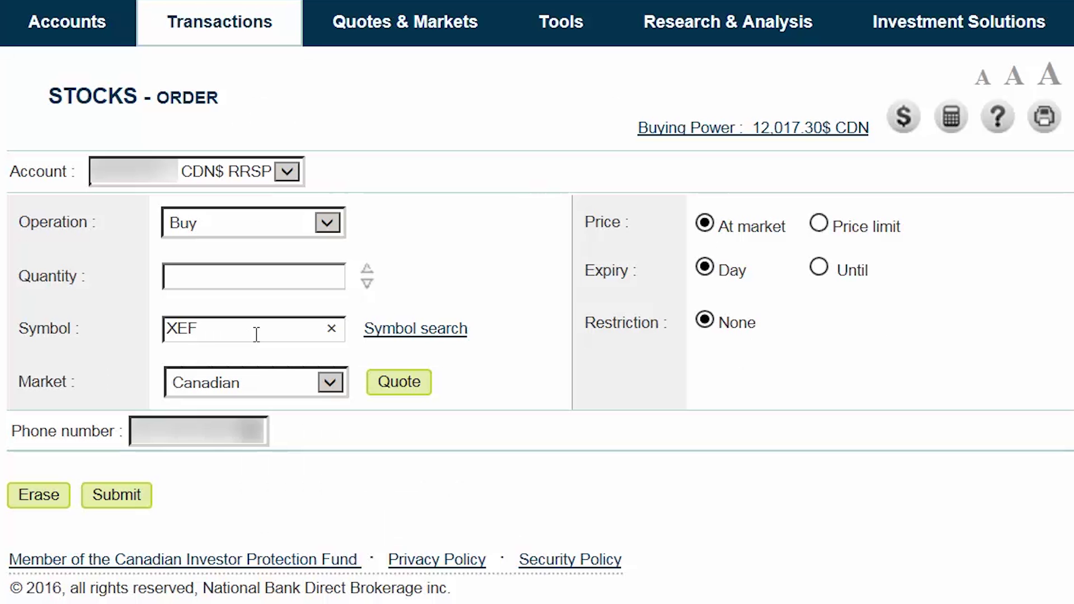
{"action": "left_click", "coordinate": [787, 457]}
{"action": "left_click", "coordinate": [414, 391]}
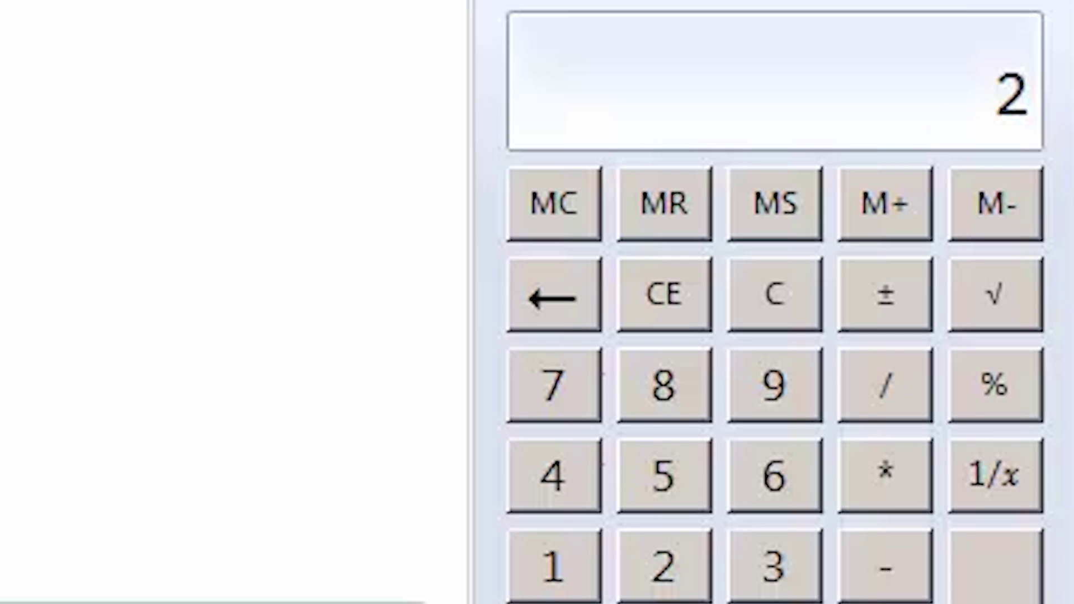
In the calculator, work out the XEF share quantity as 20000 times 0.16, divided by the 26.17 ask price.
{"action": "type", "text": "0000*0.16"}
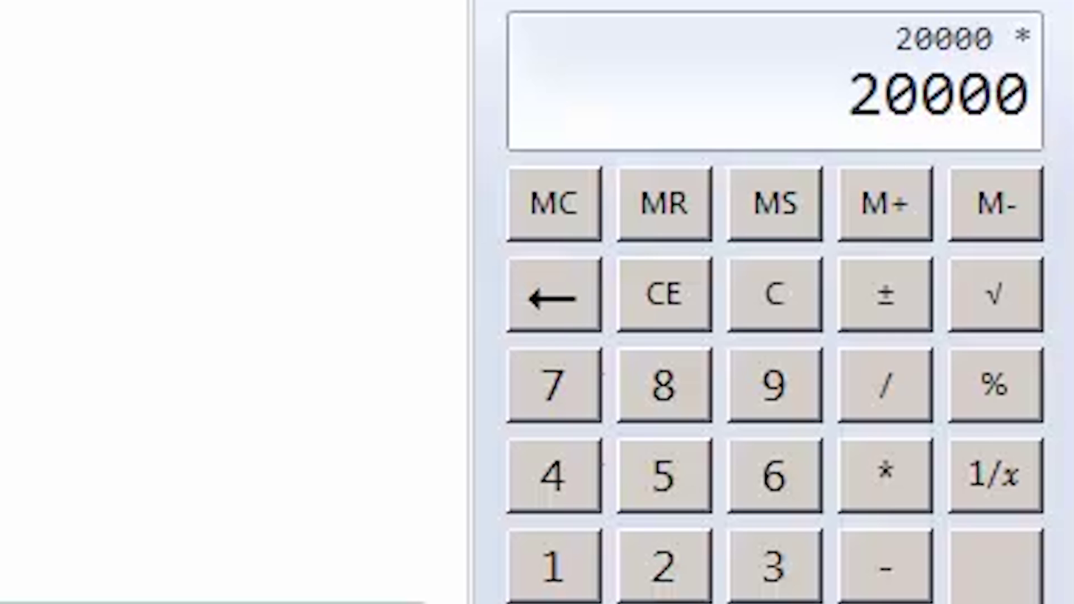
{"action": "key", "text": "Return"}
{"action": "key", "text": "slash"}
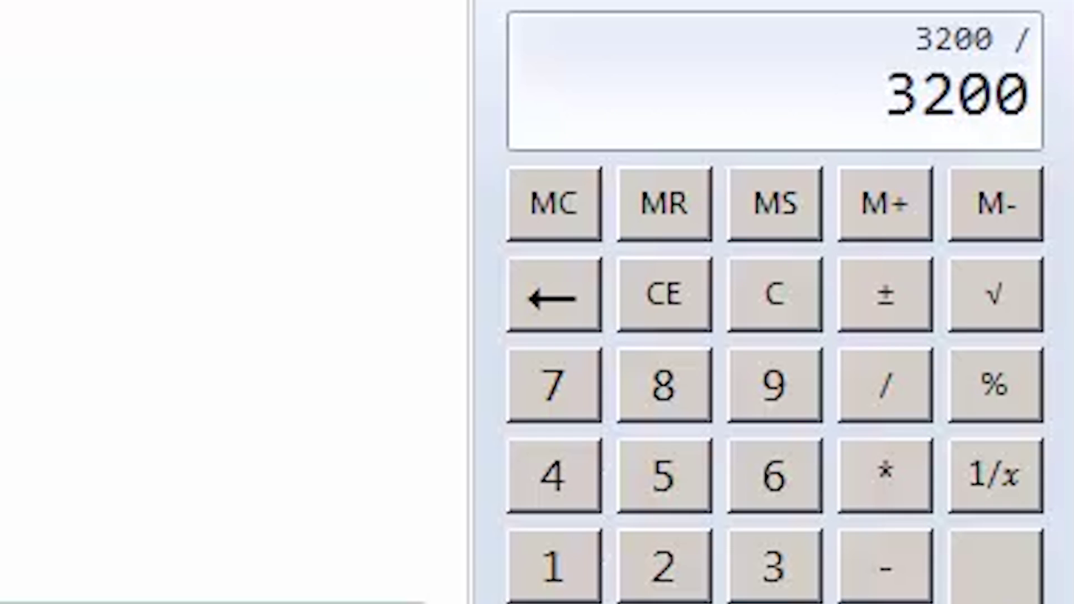
{"action": "type", "text": "26.17"}
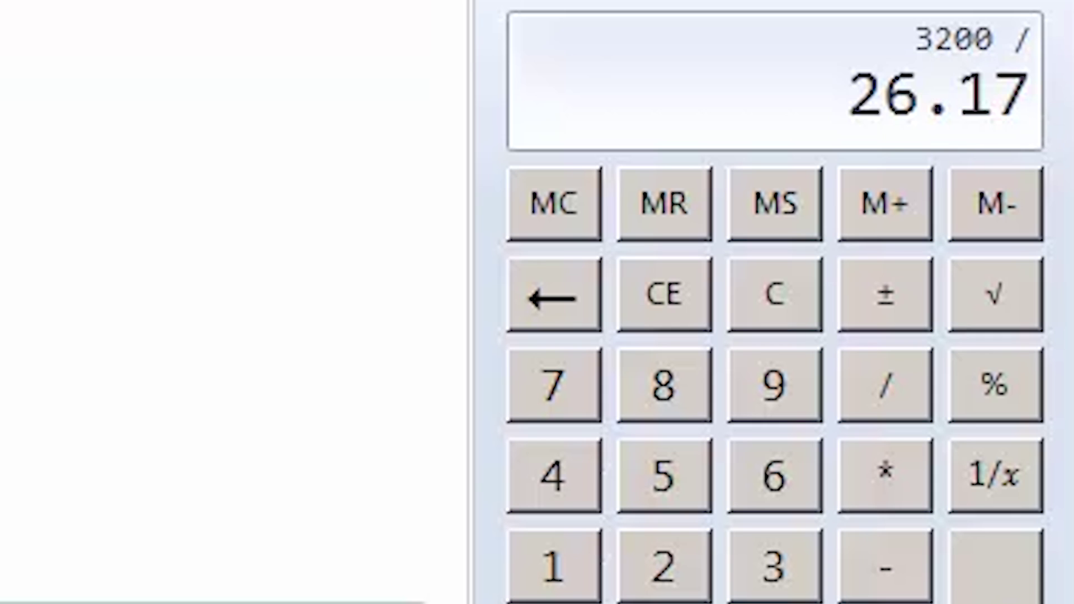
{"action": "key", "text": "Return"}
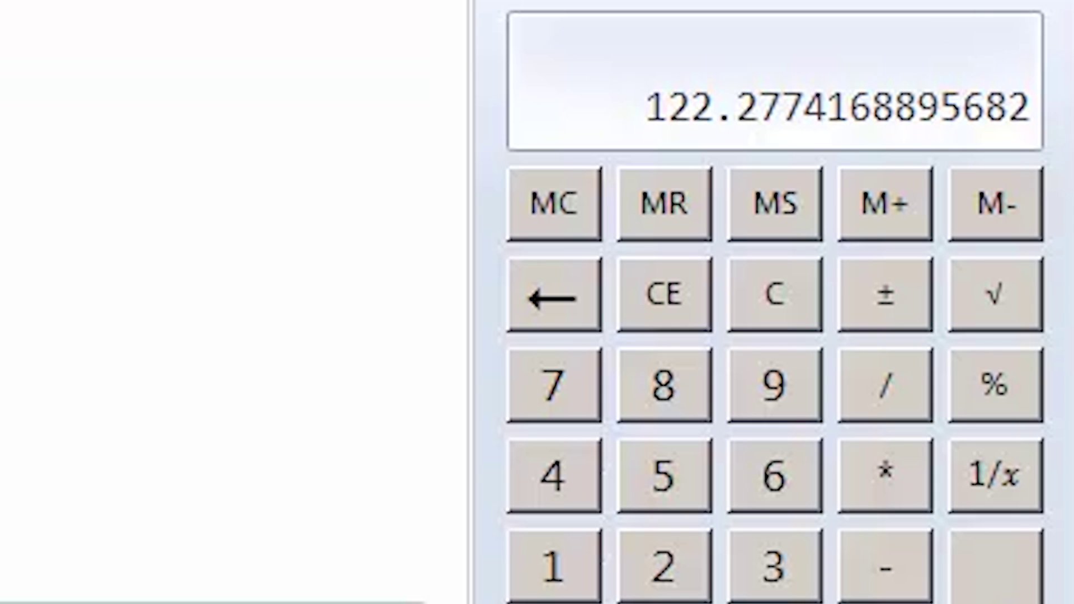
Place the XEF buy order for 122 shares at a price limit of 26.19, accepting the commission warning.
{"action": "left_click", "coordinate": [276, 280]}
{"action": "type", "text": "122"}
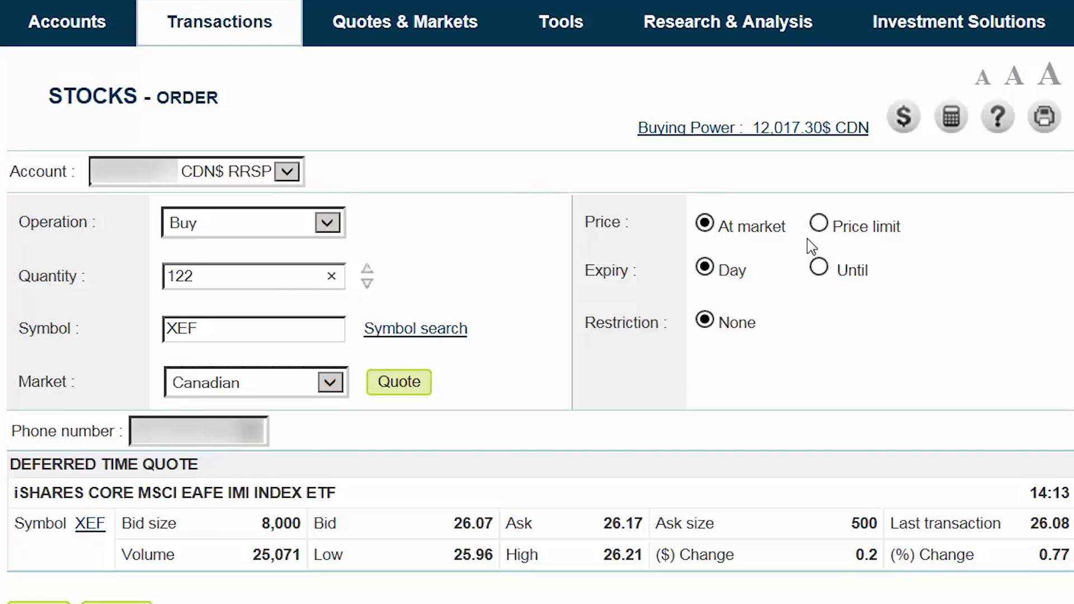
{"action": "left_click", "coordinate": [820, 223]}
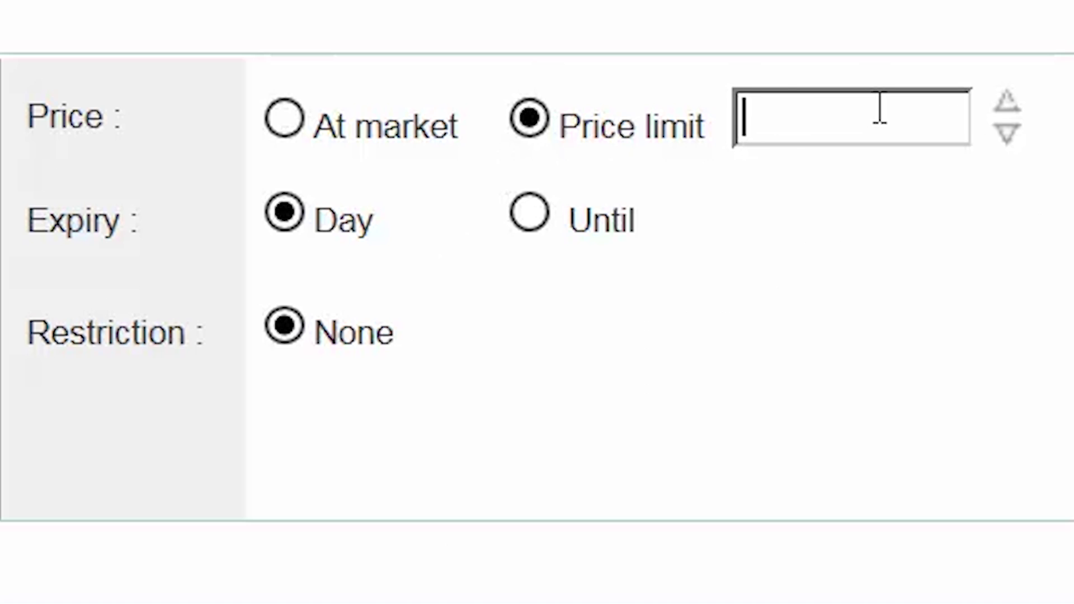
{"action": "type", "text": "26"}
{"action": "type", "text": ".19"}
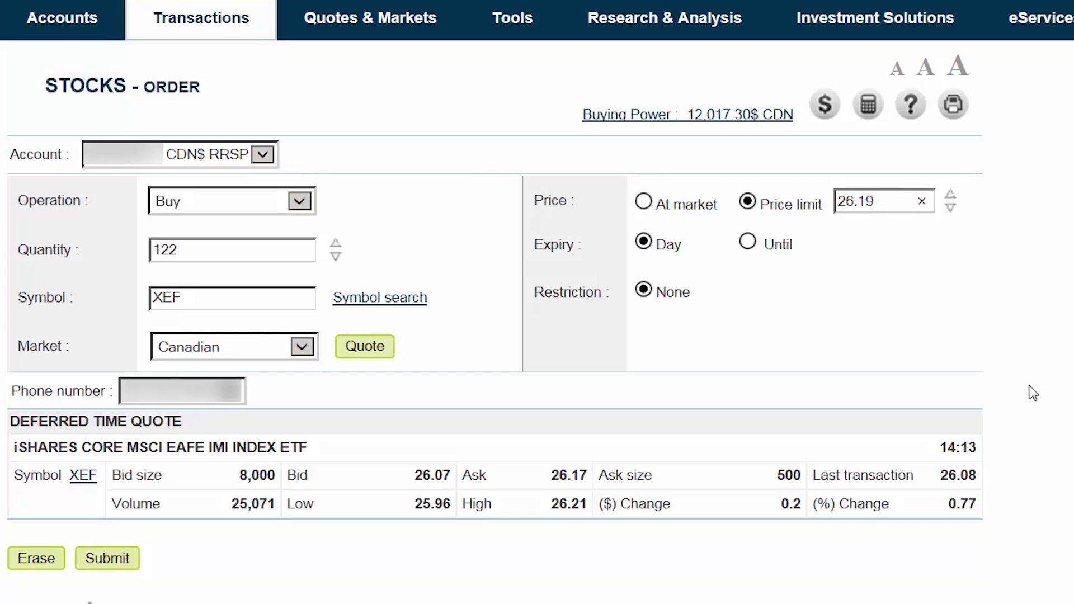
{"action": "left_click", "coordinate": [130, 561]}
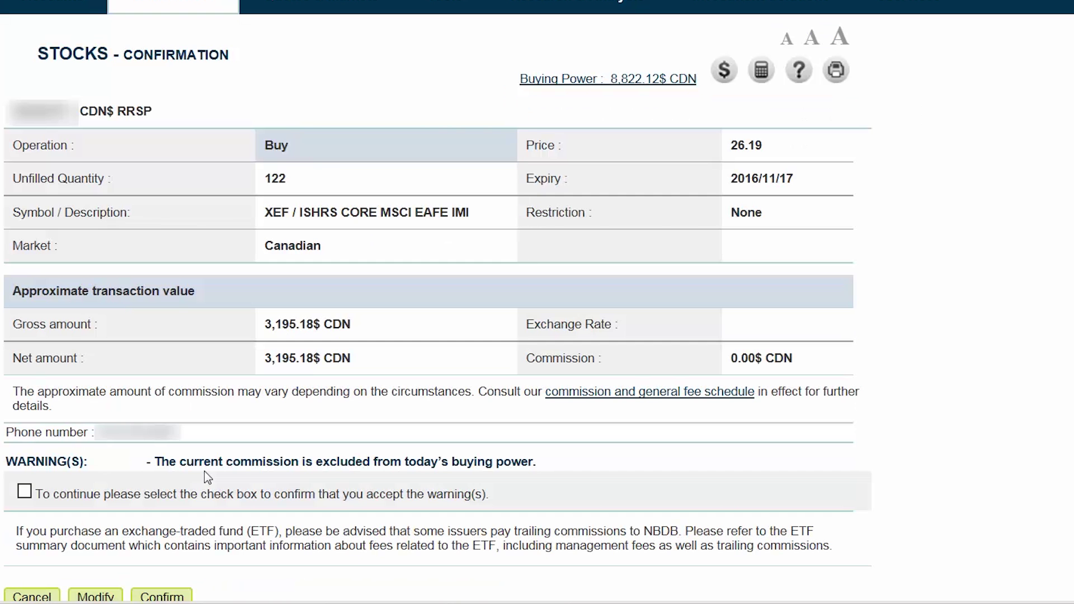
{"action": "left_click", "coordinate": [25, 492]}
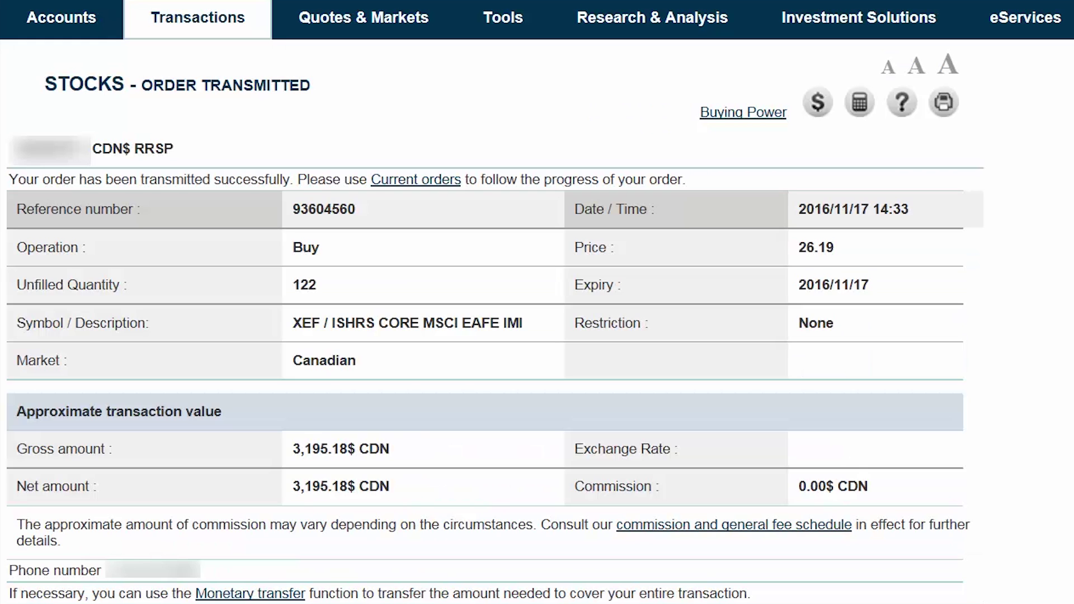
Start a new stock buy order for the symbol XEC and request its quote.
{"action": "mouse_move", "coordinate": [240, 24]}
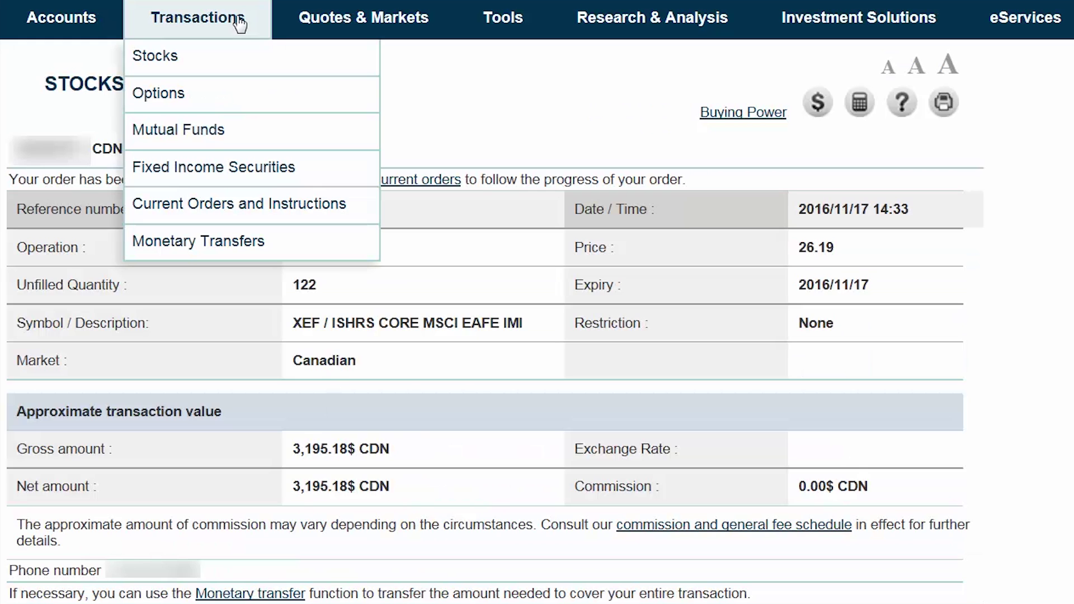
{"action": "left_click", "coordinate": [239, 58]}
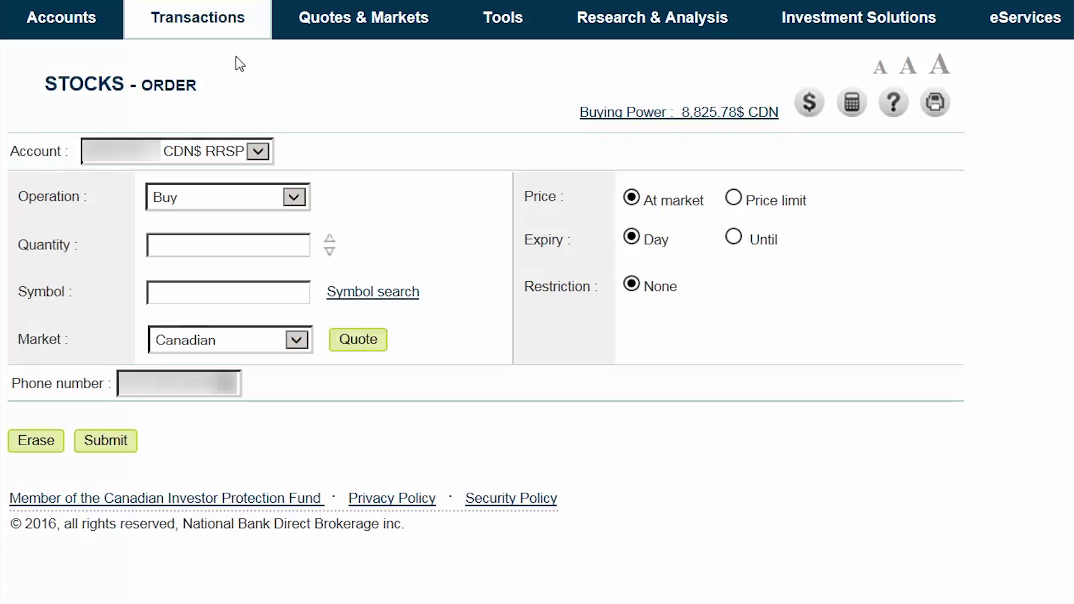
{"action": "left_click", "coordinate": [266, 290]}
{"action": "type", "text": "XEC"}
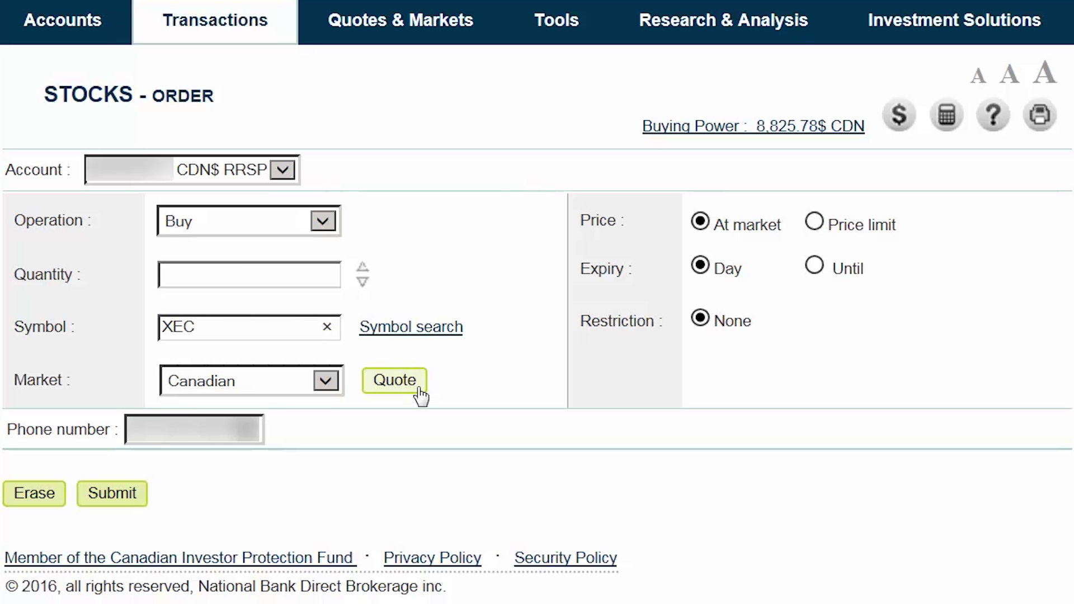
In the calculator, work out the XEC share quantity as 20000 times 0.04, divided by the 22.29 ask price.
{"action": "left_click", "coordinate": [809, 468]}
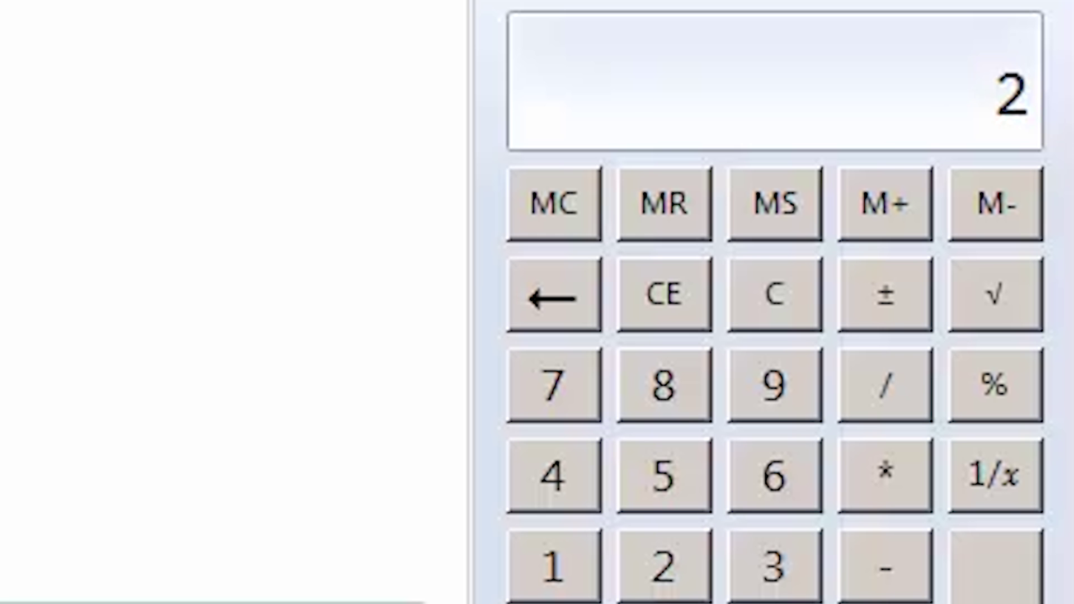
{"action": "type", "text": "0000 "}
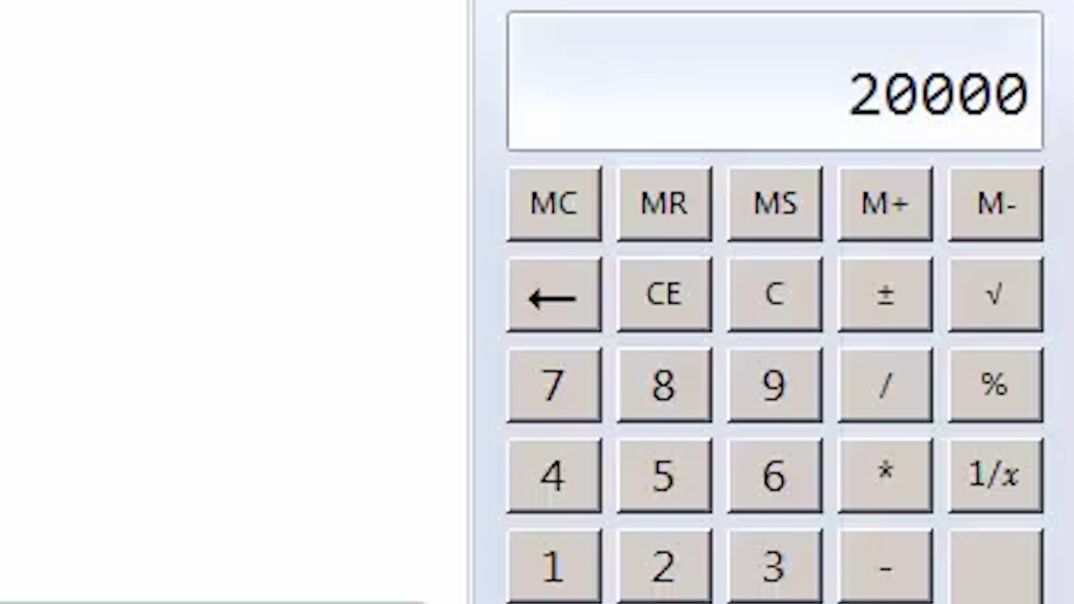
{"action": "type", "text": "* 0"}
{"action": "type", "text": ".04"}
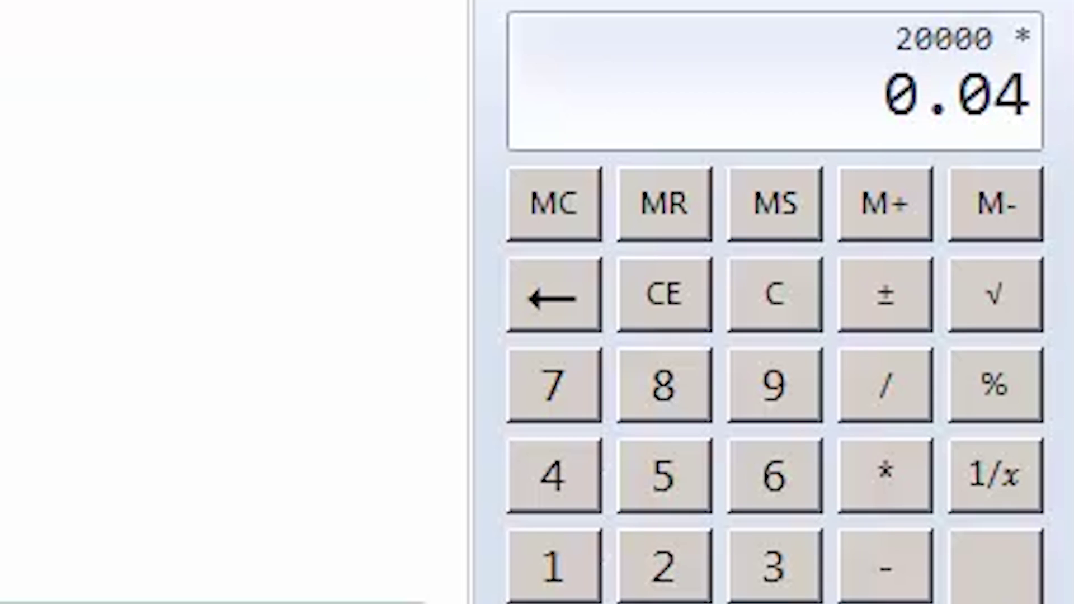
{"action": "key", "text": "Return"}
{"action": "type", "text": "/22.2"}
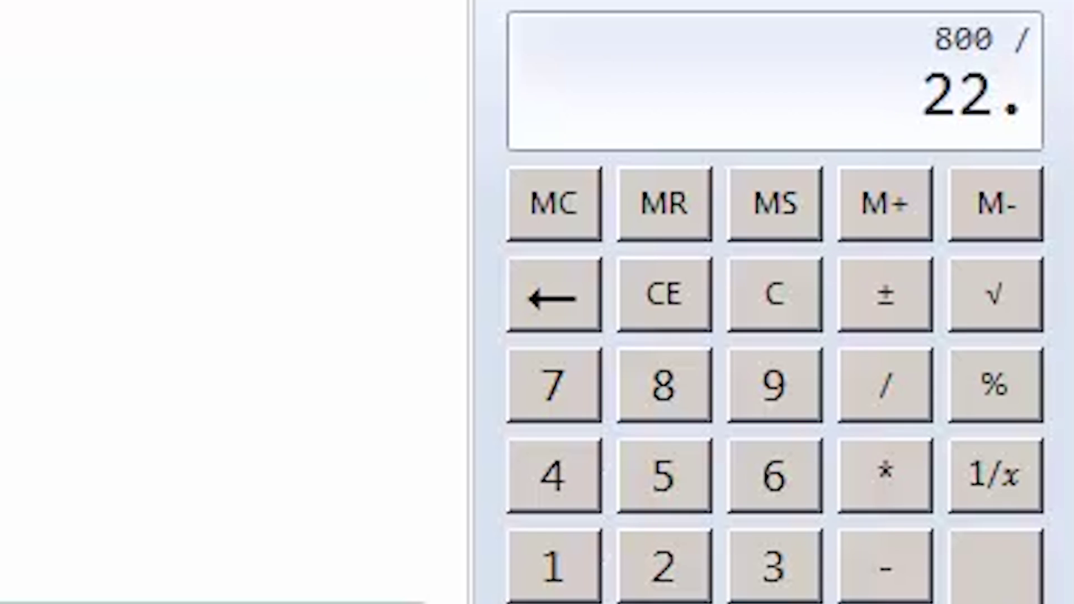
{"action": "type", "text": "9"}
{"action": "key", "text": "Return"}
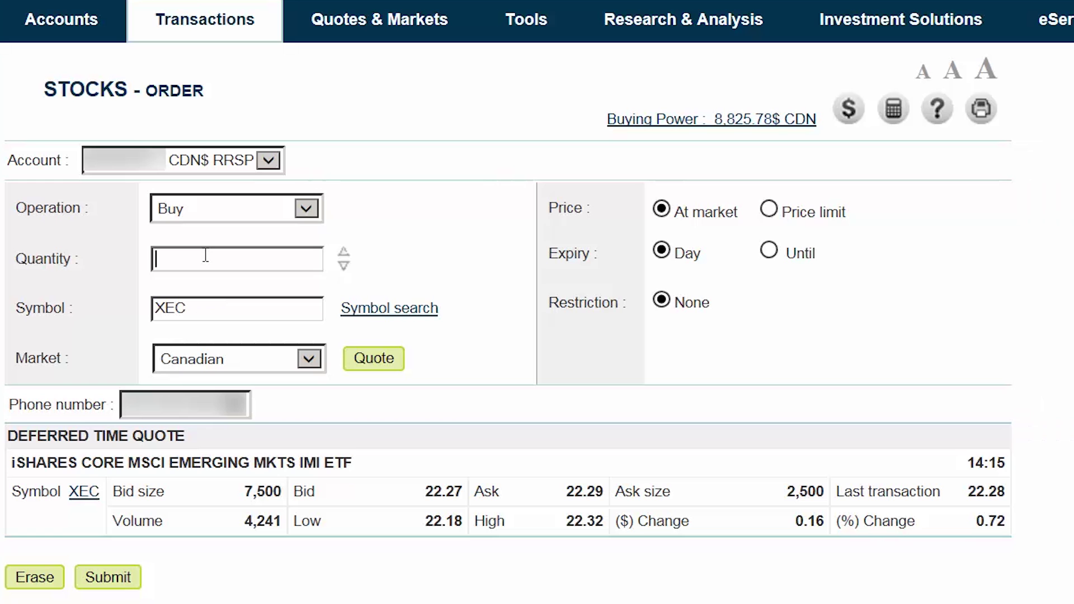
Place the XEC buy order for 35 shares at a price limit of 22.31.
{"action": "type", "text": "35"}
{"action": "left_click", "coordinate": [769, 210]}
{"action": "type", "text": "22.31"}
{"action": "key", "text": "Tab"}
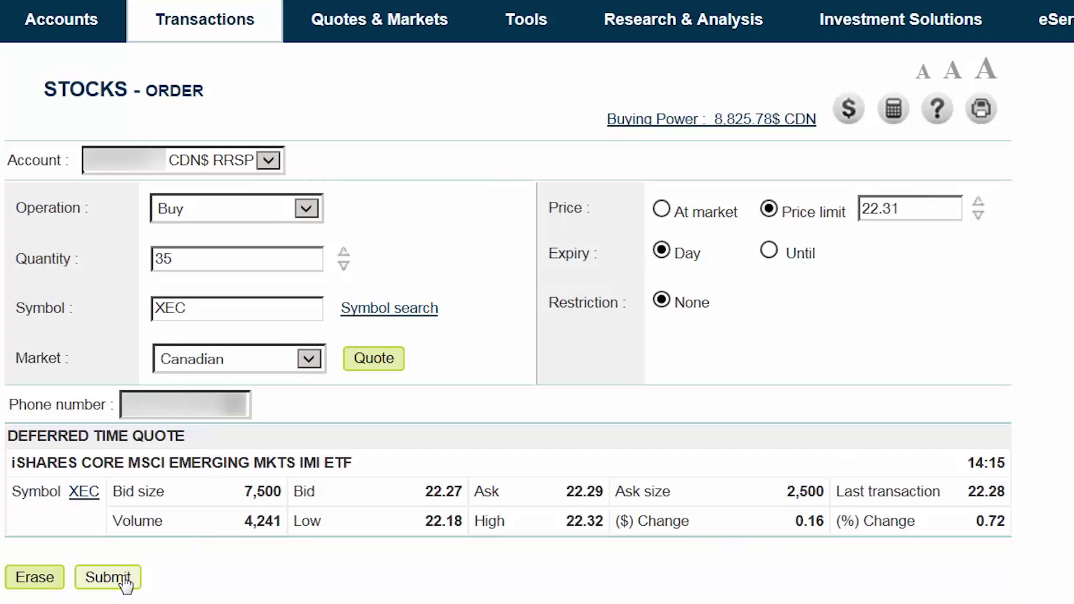
{"action": "left_click", "coordinate": [123, 581]}
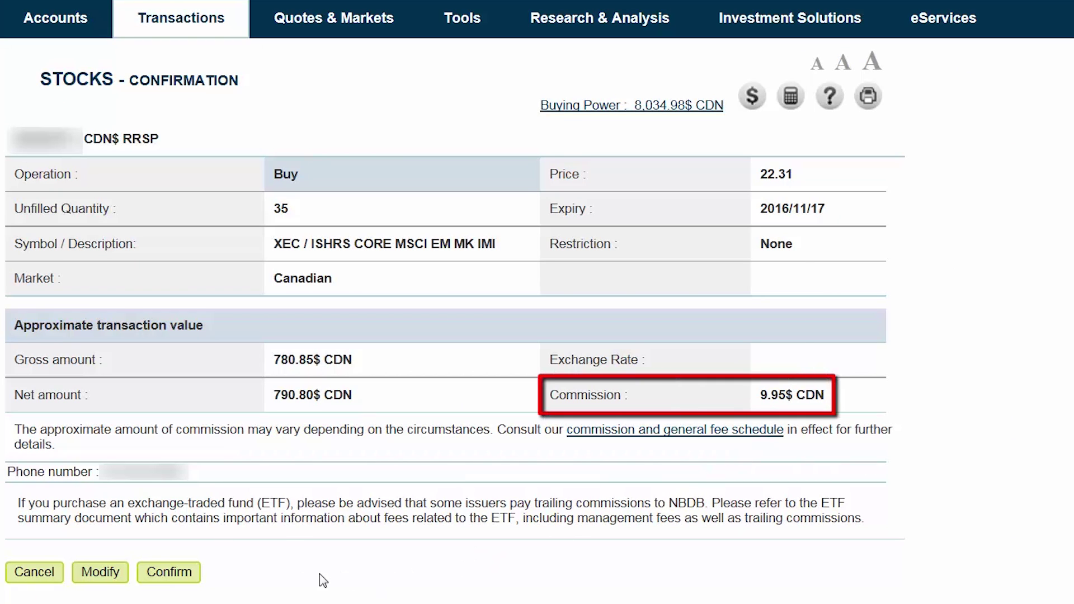
{"action": "left_click", "coordinate": [170, 581]}
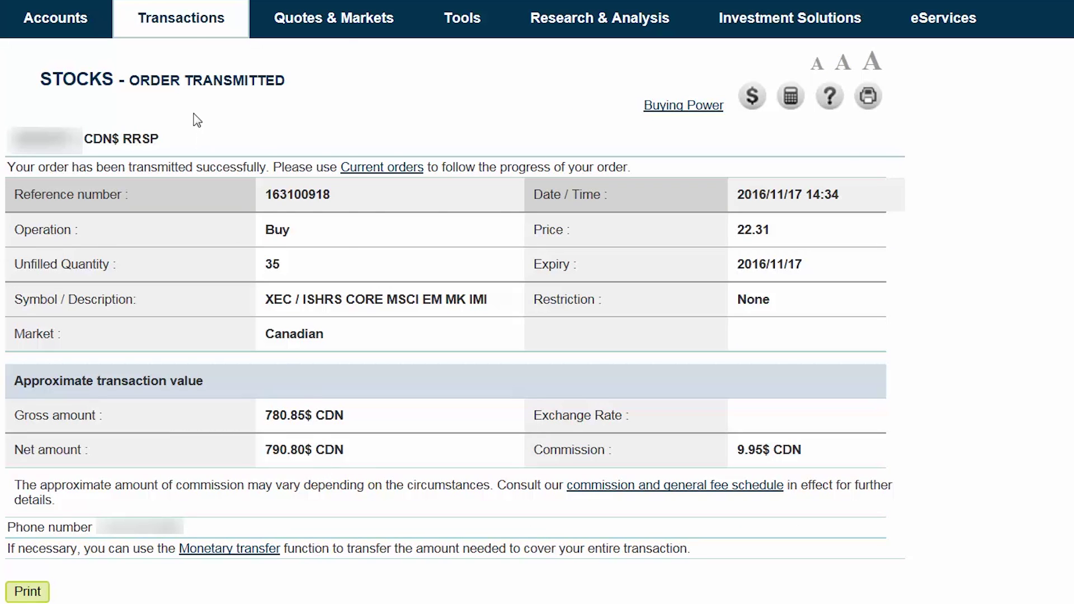
Start a new stock buy order for the symbol VAB on the Canadian market and request its quote.
{"action": "mouse_move", "coordinate": [192, 15]}
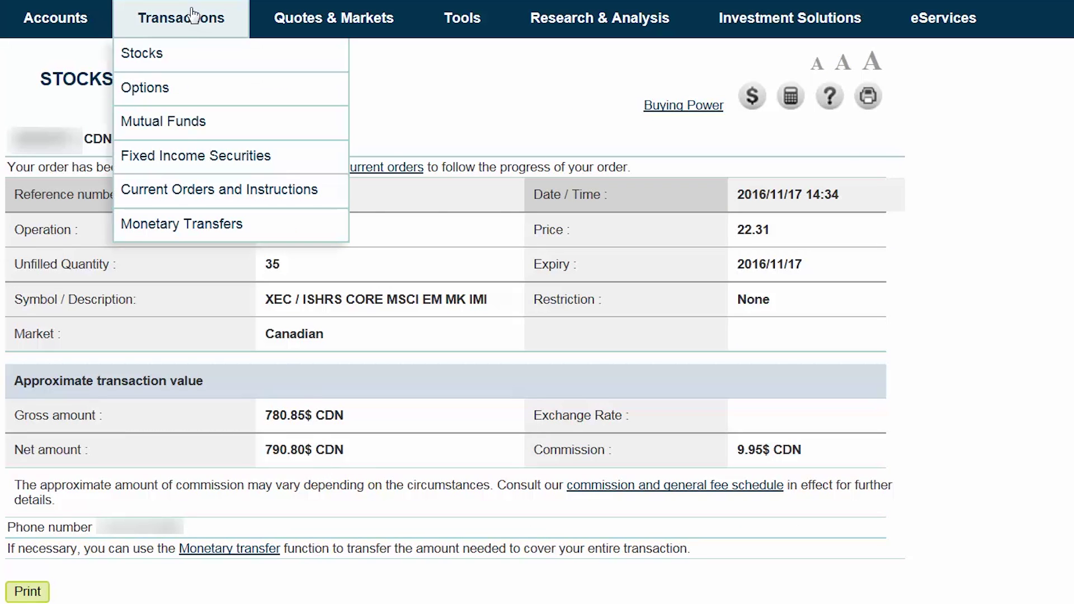
{"action": "left_click", "coordinate": [191, 60]}
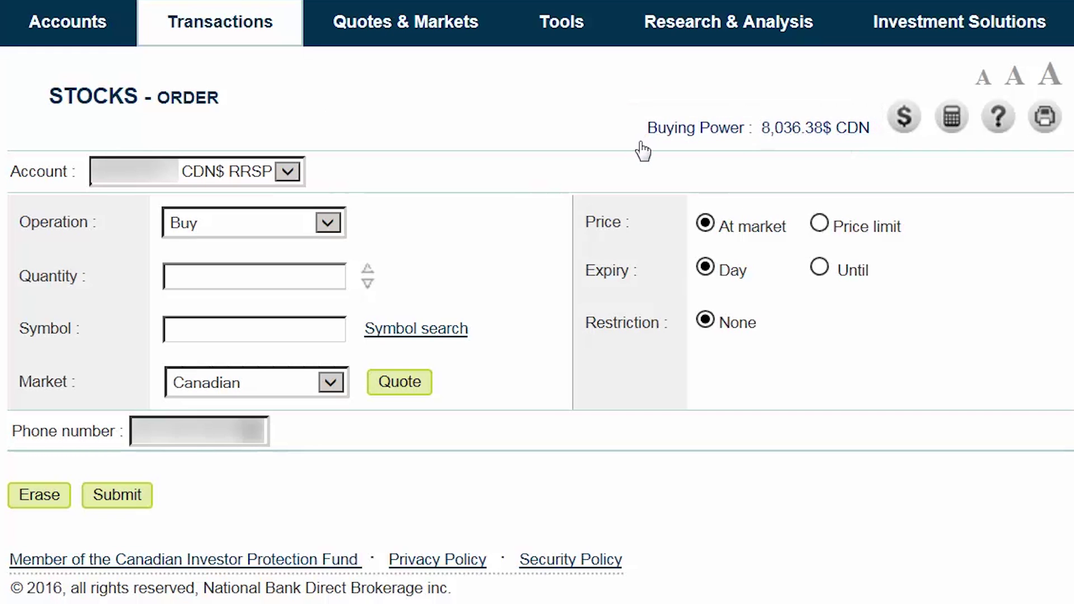
{"action": "left_click", "coordinate": [211, 332]}
{"action": "type", "text": "VAB"}
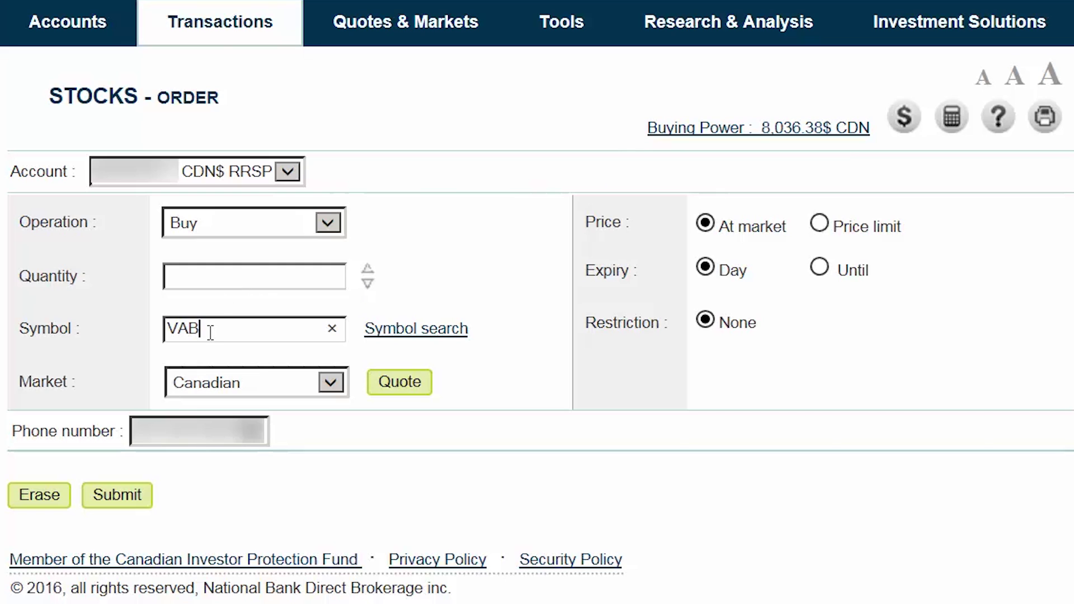
{"action": "key", "text": "Tab"}
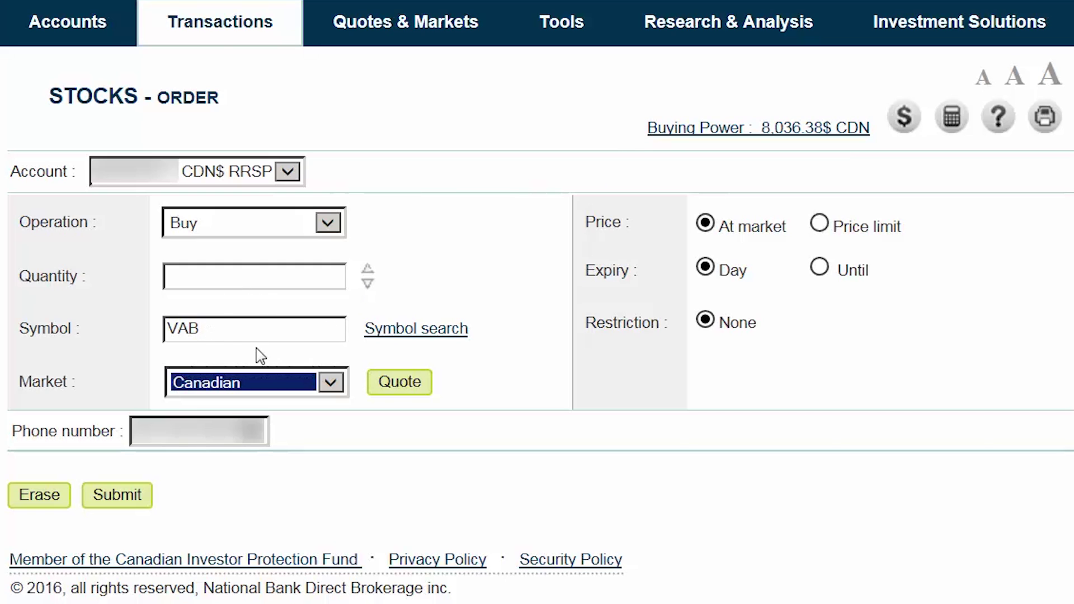
{"action": "left_click", "coordinate": [421, 388]}
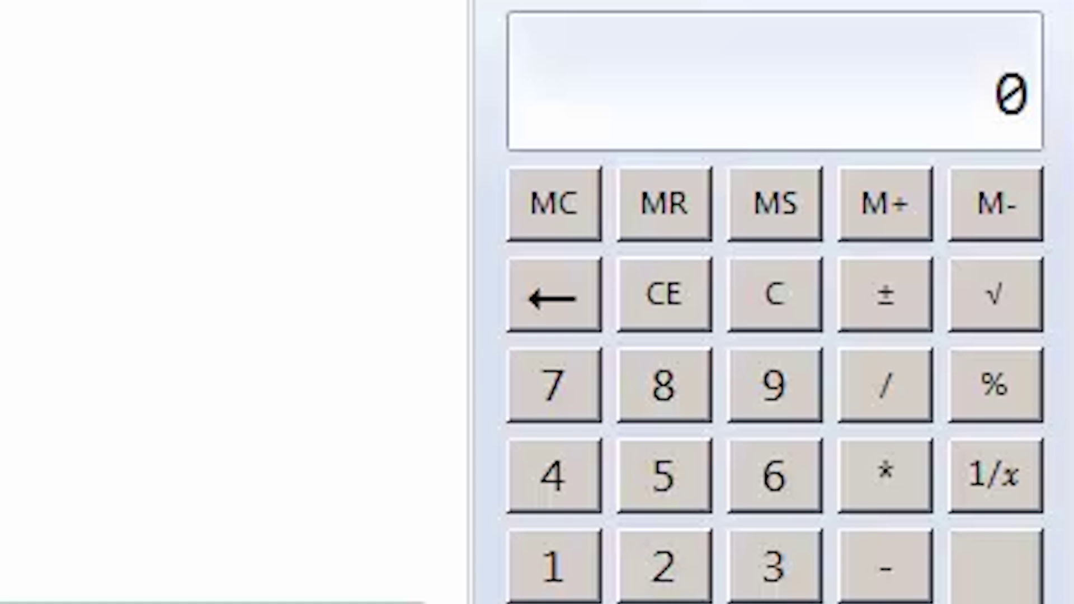
In the calculator, work out the VAB share quantity as the remaining 8036.38 buying power divided by the 25.65 ask price.
{"action": "type", "text": "8036.38"}
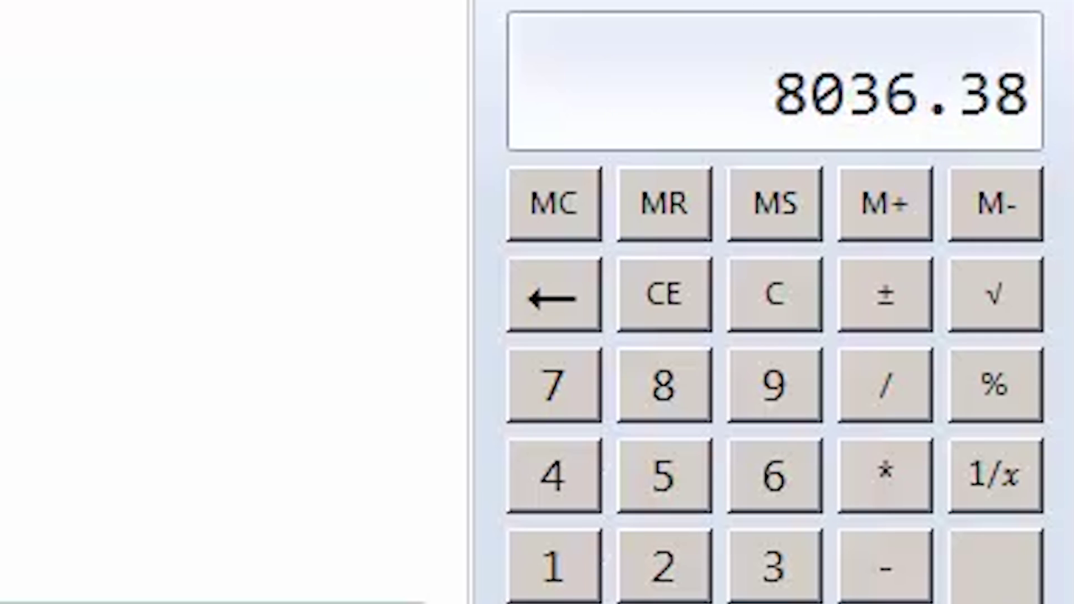
{"action": "key", "text": "slash"}
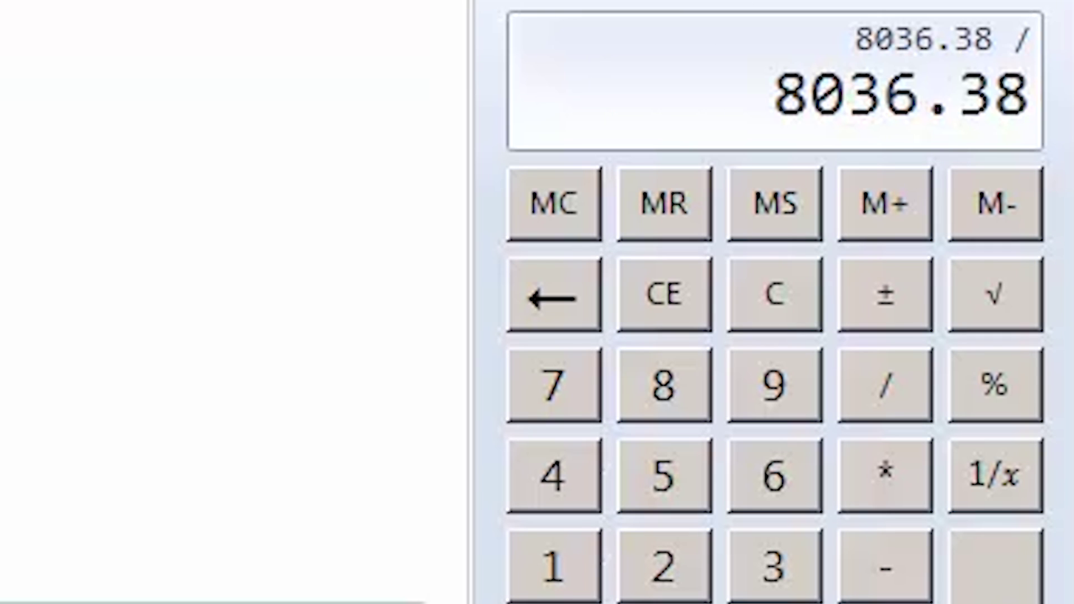
{"action": "type", "text": "25.65"}
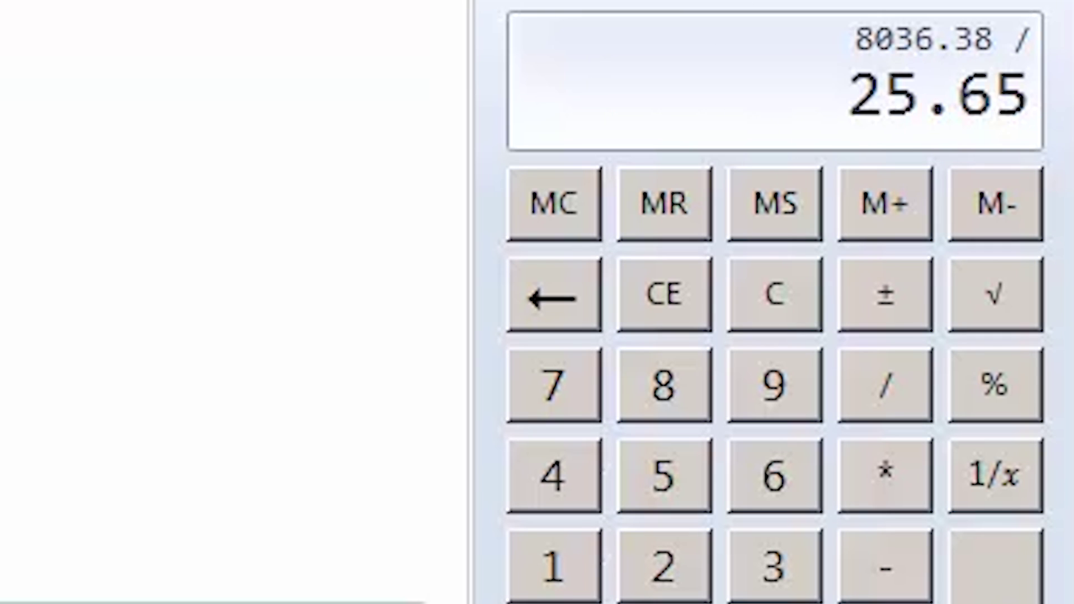
{"action": "key", "text": "Return"}
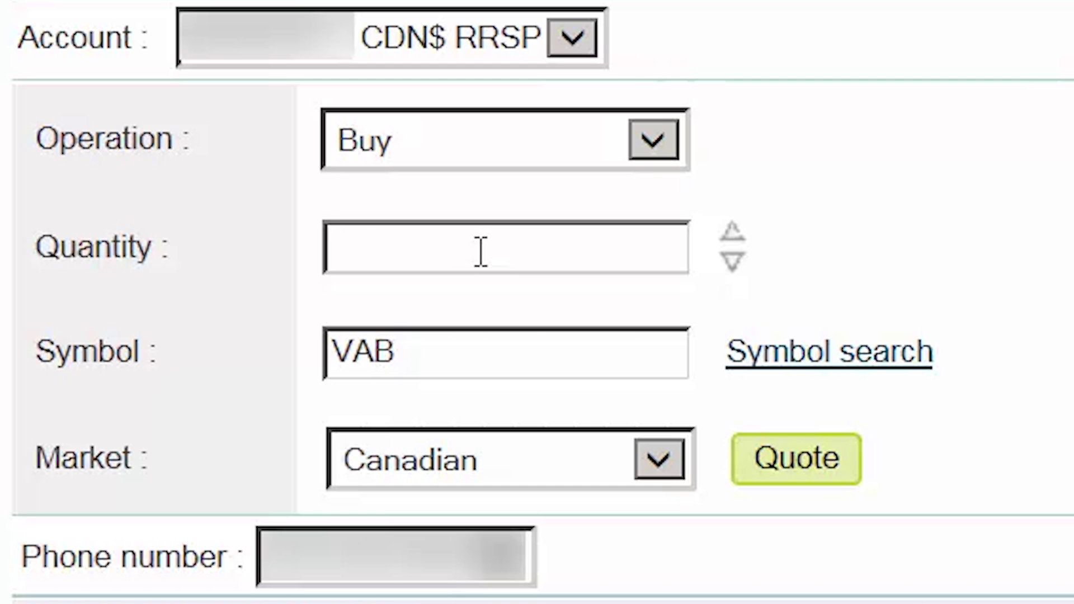
Place the VAB buy order for 313 shares at a price limit of 25.65, accepting the commission warning.
{"action": "type", "text": "313"}
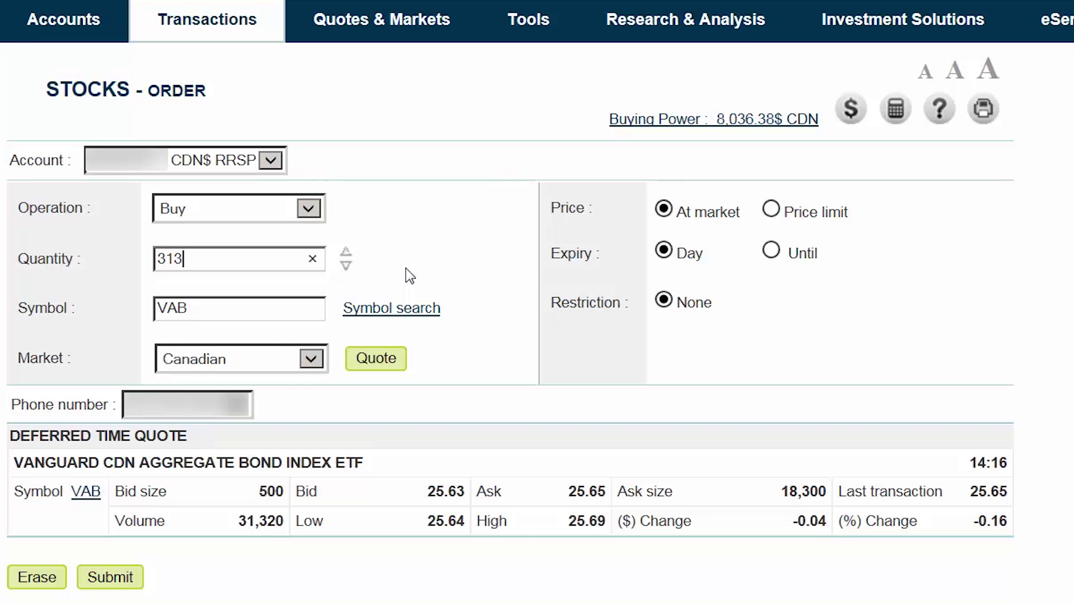
{"action": "left_click", "coordinate": [771, 209]}
{"action": "type", "text": "25.65"}
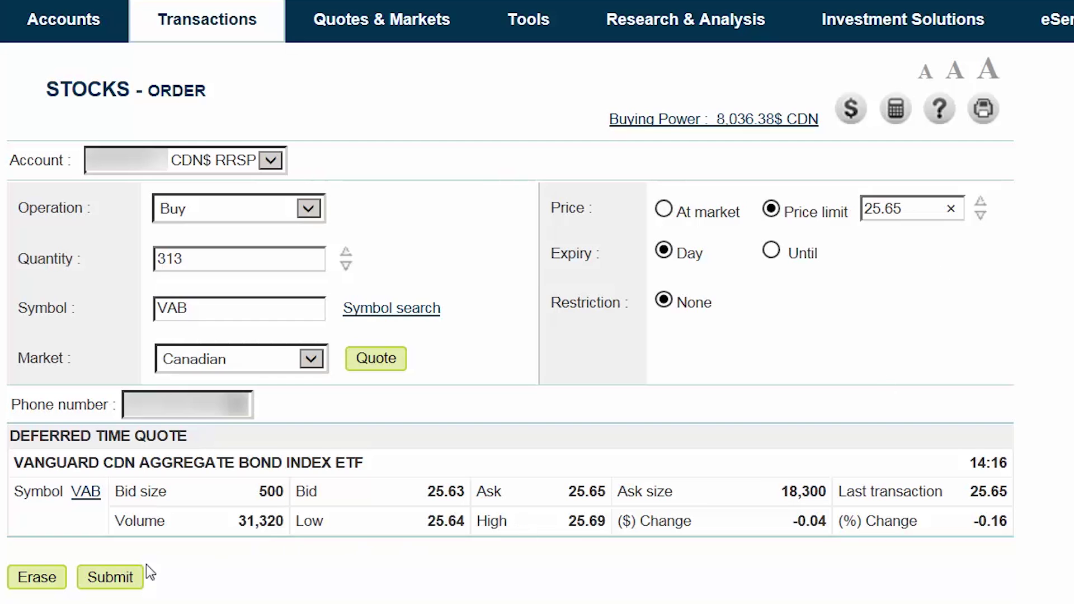
{"action": "left_click", "coordinate": [109, 578]}
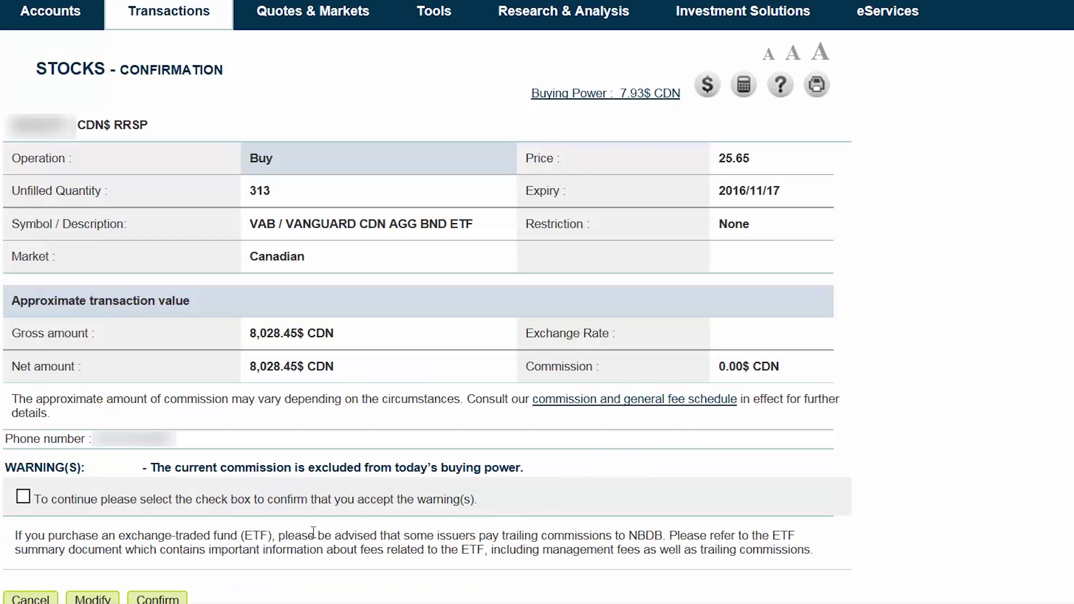
{"action": "left_click", "coordinate": [23, 497]}
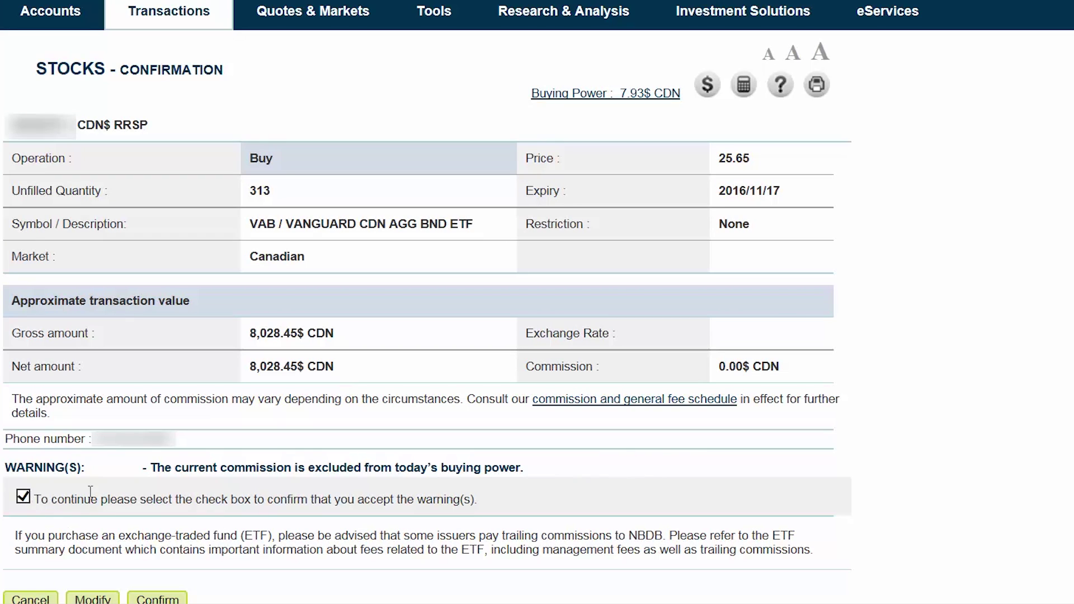
{"action": "left_click", "coordinate": [158, 599]}
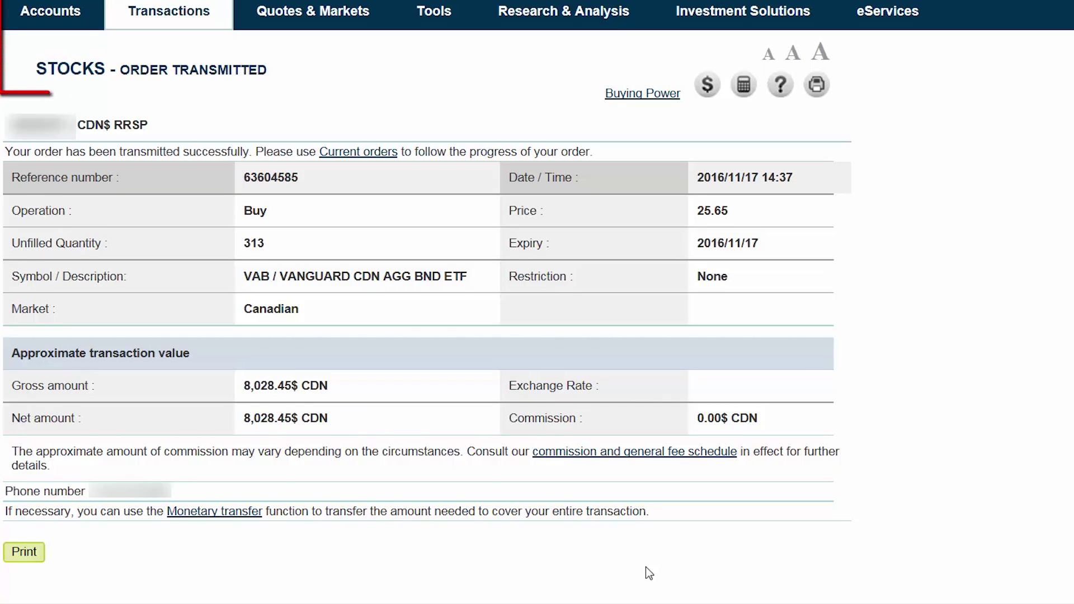
Open the RRSP account's asset details to review the purchased ETF holdings and remaining cash.
{"action": "mouse_move", "coordinate": [48, 7]}
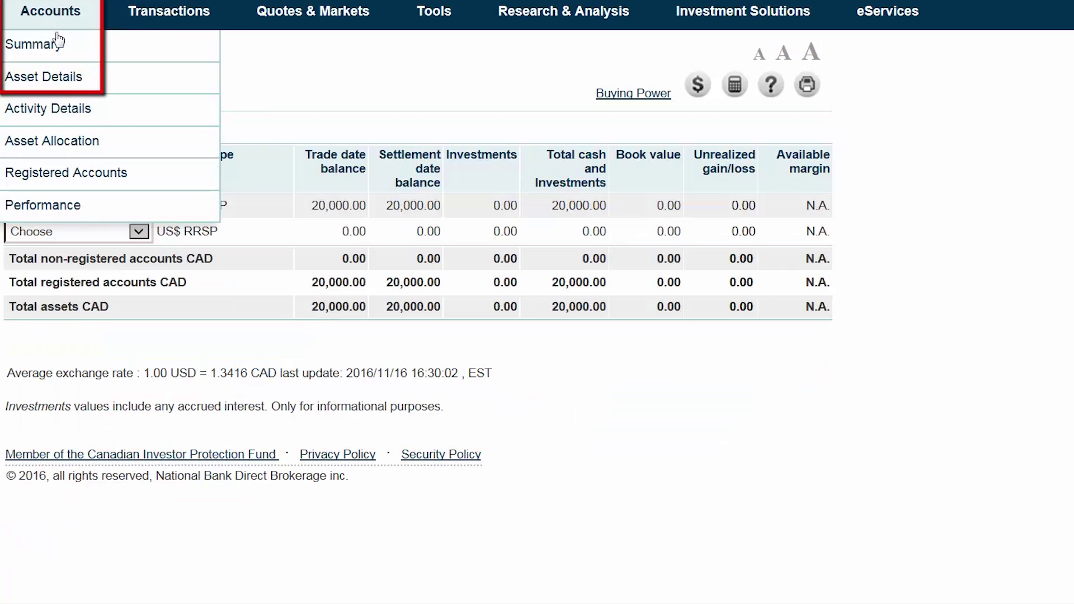
{"action": "left_click", "coordinate": [44, 76]}
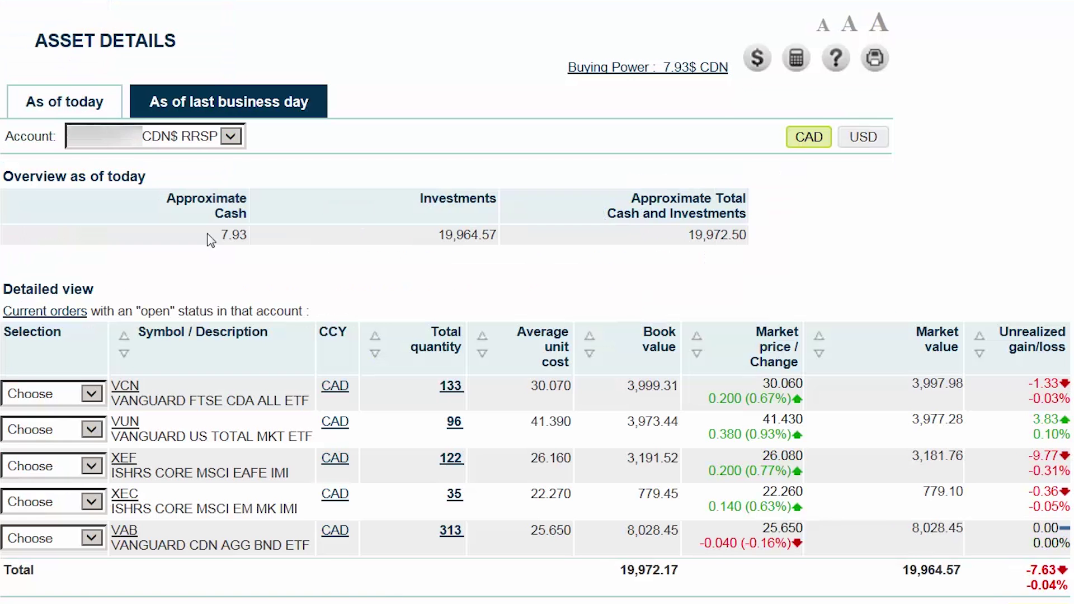